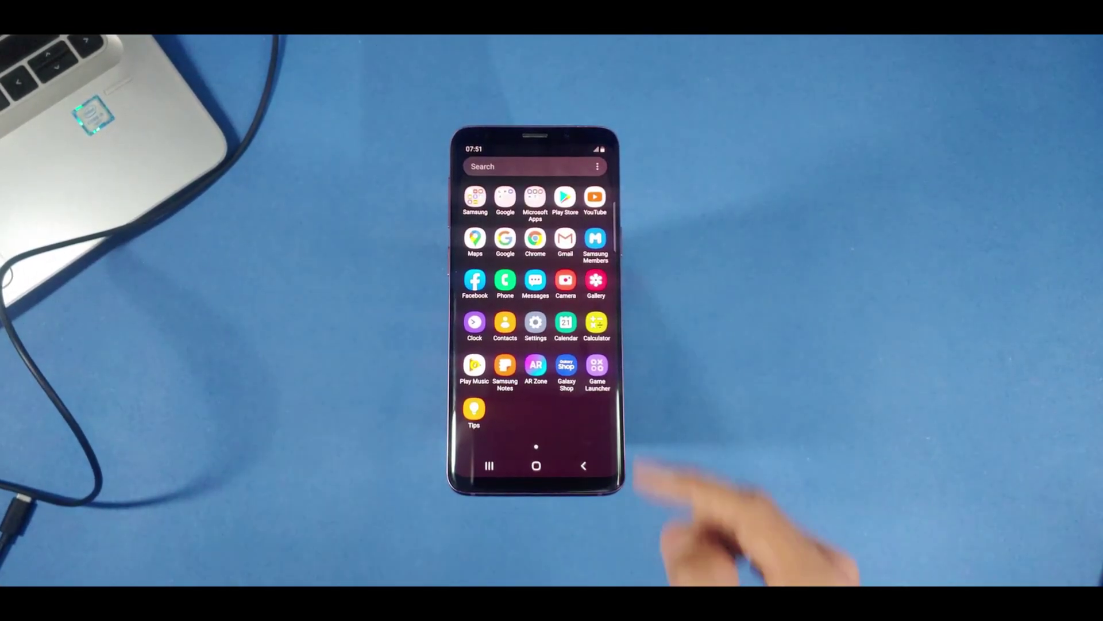
# - Open the phone's Settings to find its About phone model number, SM-G960F
pyautogui.click(535, 322)
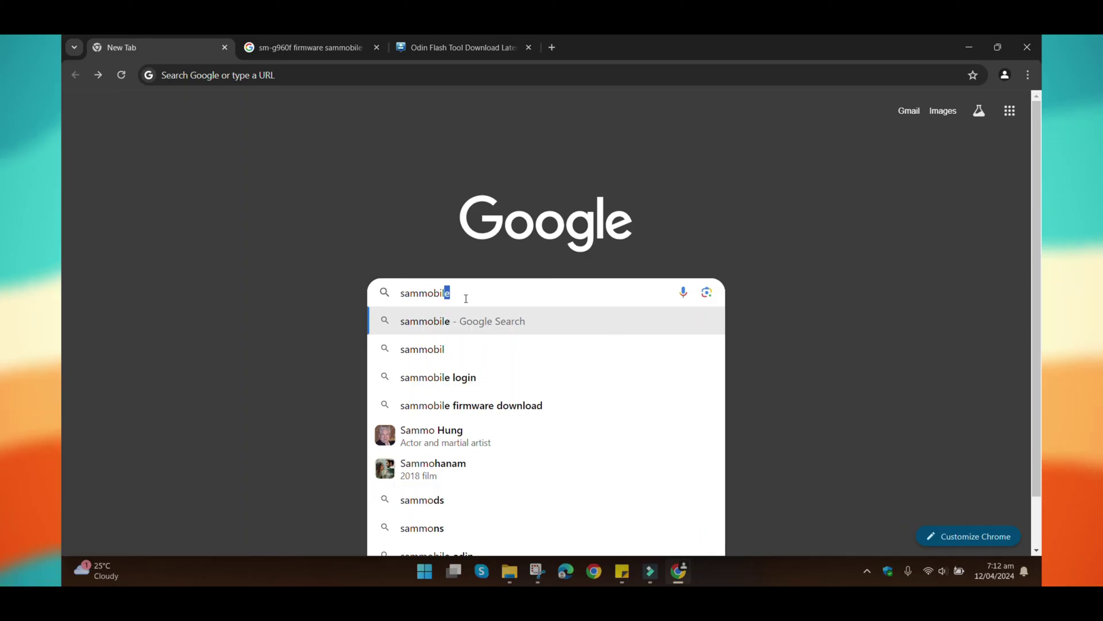
# - Search for 'sm g960f firmware sammobile' and open SamMobile's latest Galaxy S9 firmware result
pyautogui.write('e')
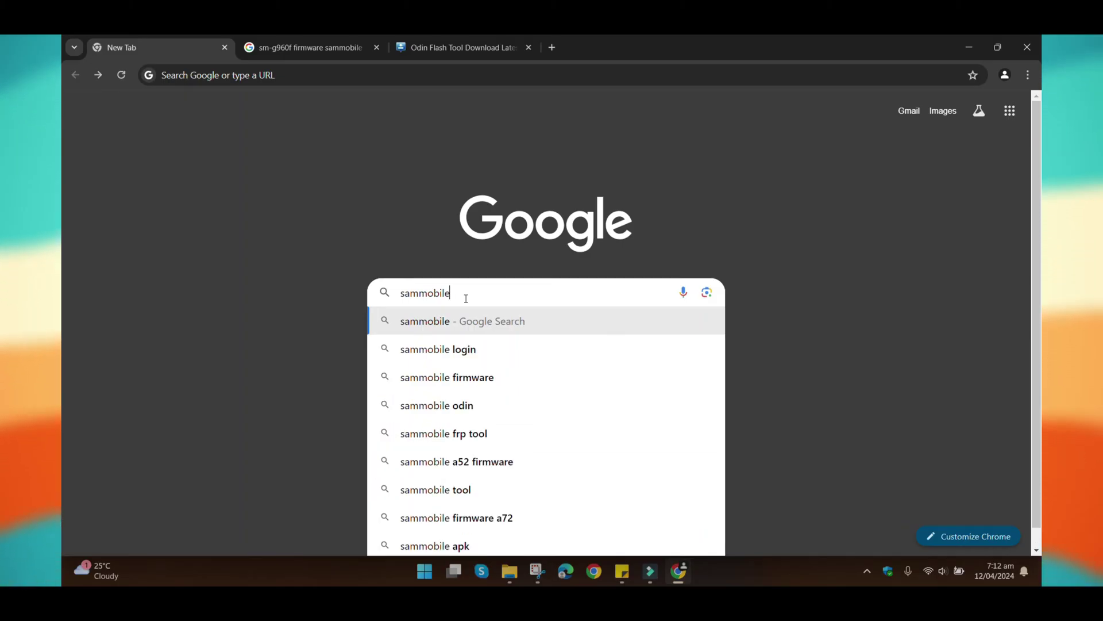
pyautogui.press('Return')
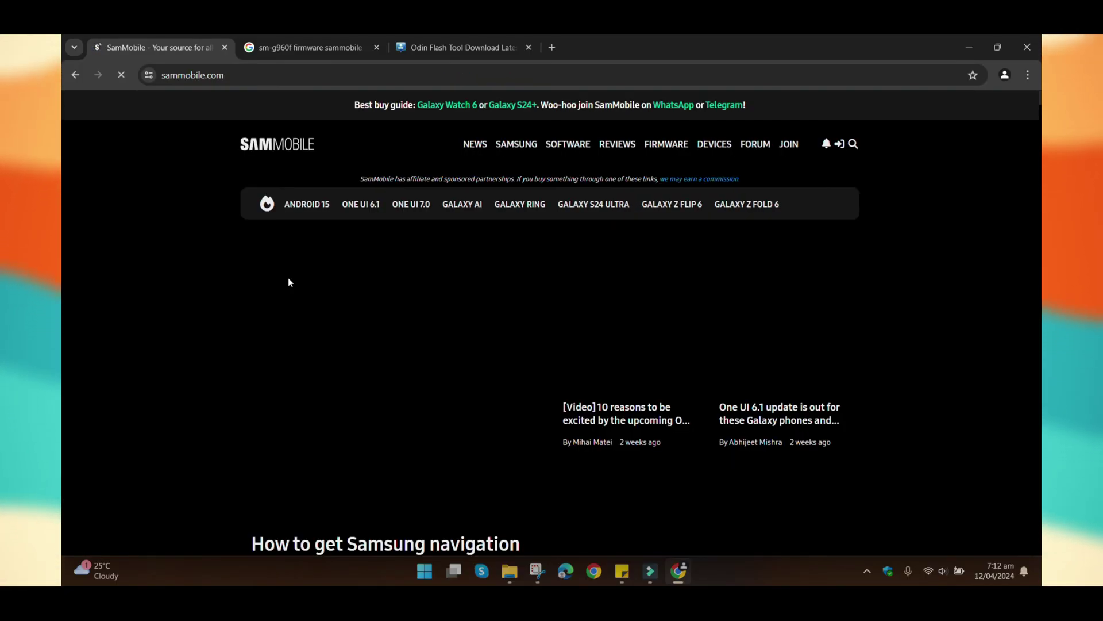
pyautogui.click(855, 144)
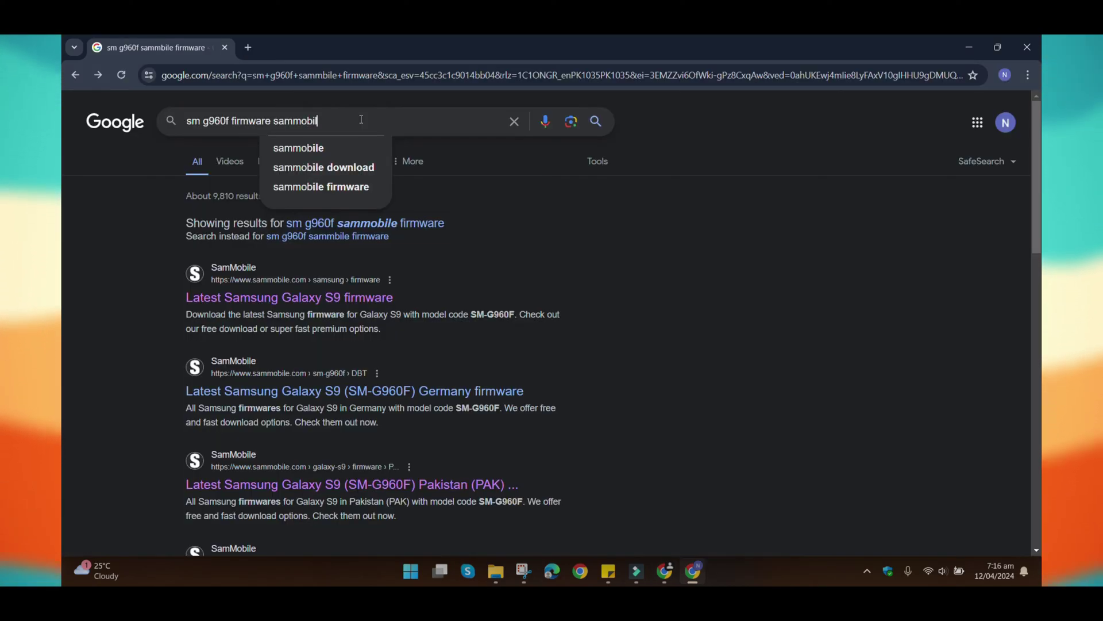
pyautogui.press('Return')
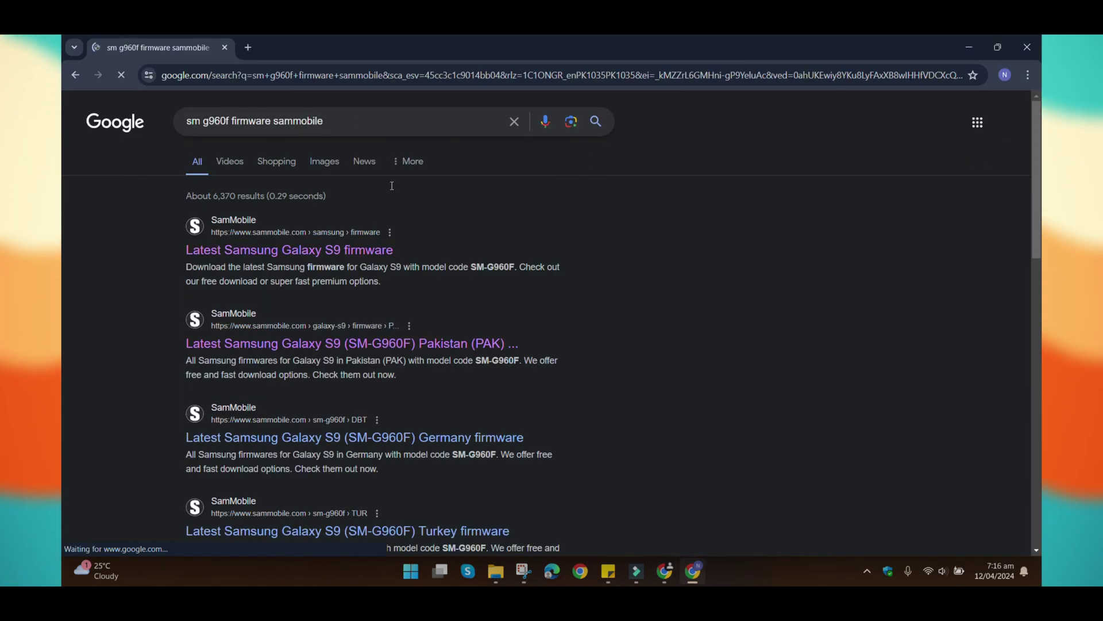
pyautogui.click(299, 251)
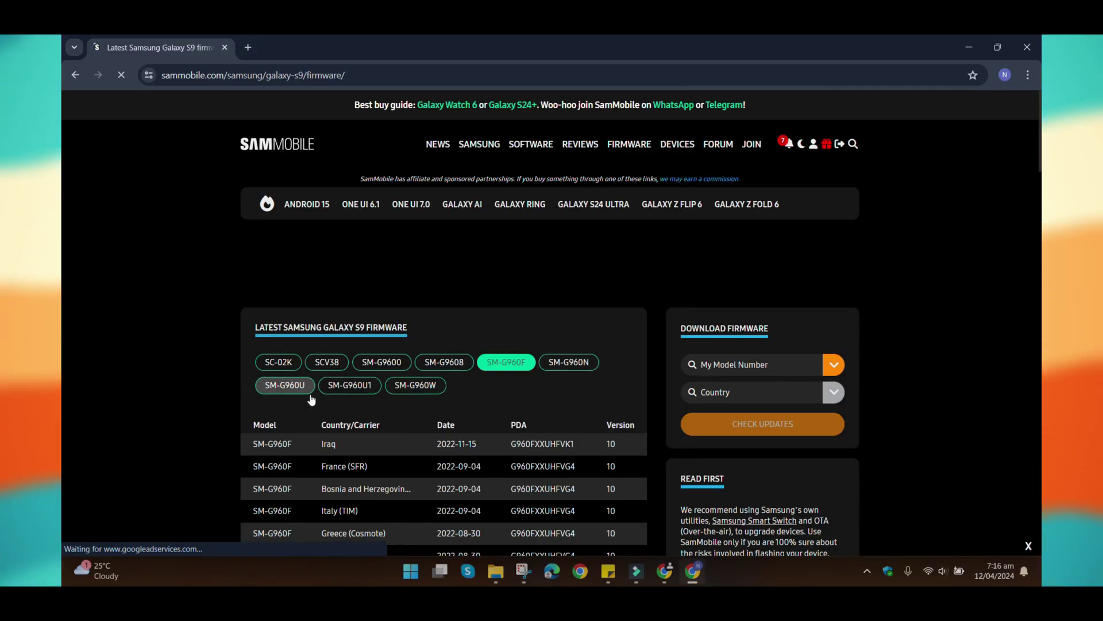
# - Find the Pakistan 'PAK' entry in the SM-G960F firmware list
pyautogui.scroll(-4, 401, 393)
pyautogui.scroll(2, 204, 404)
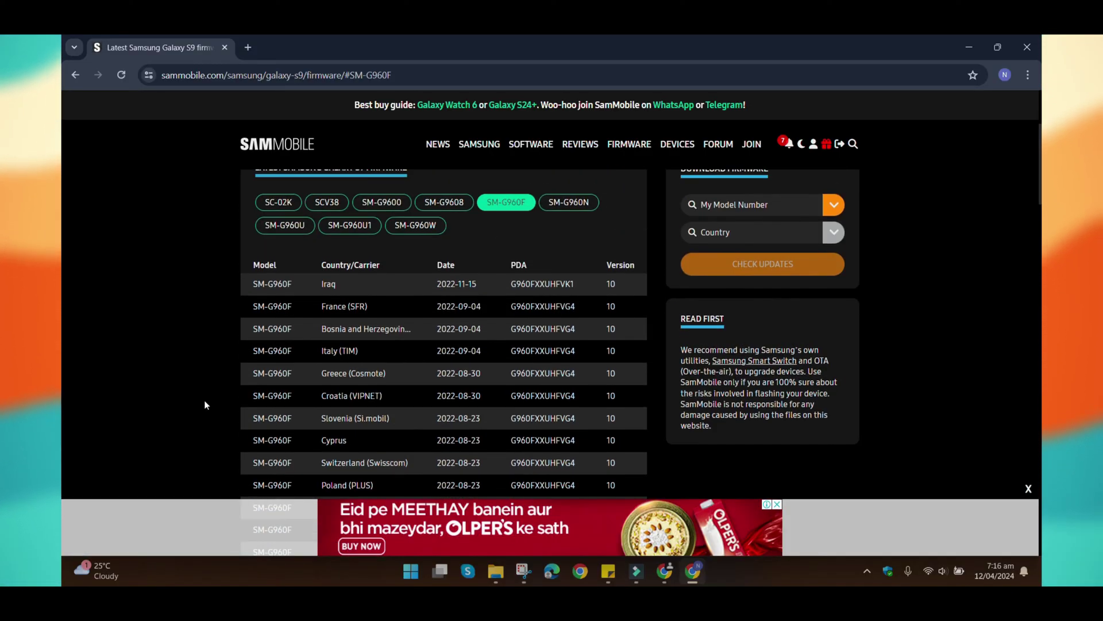
pyautogui.hotkey('ctrl', 'f')
pyautogui.write('PAK')
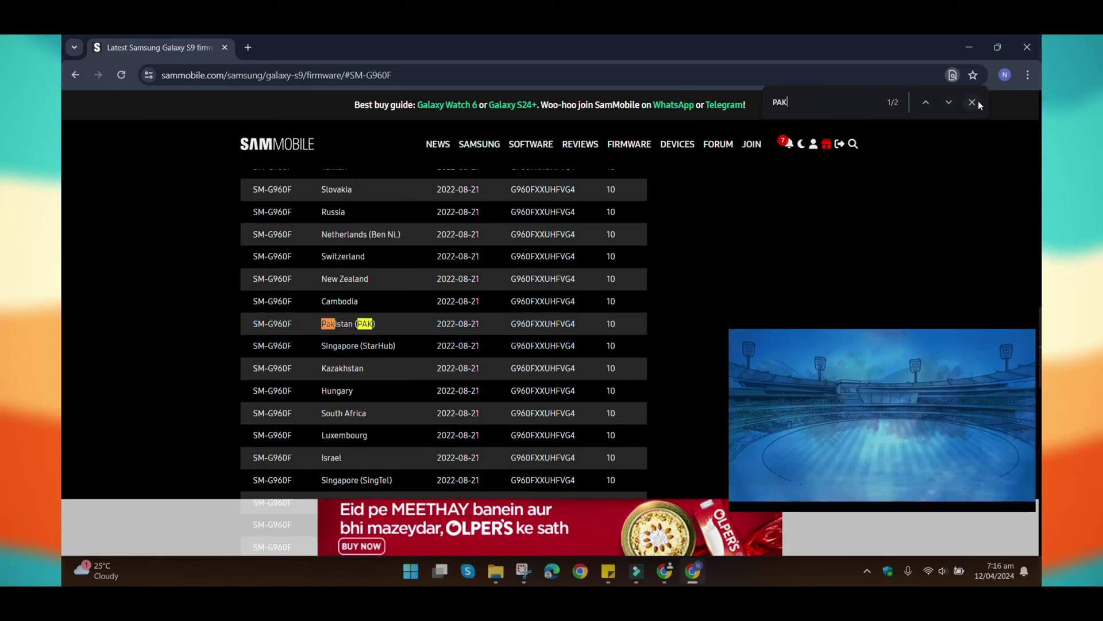
pyautogui.scroll(-1, 756, 266)
# - Open the Pakistan G960FXXUHFVG4 entry and start its 4.7 GB firmware zip download
pyautogui.click(360, 305)
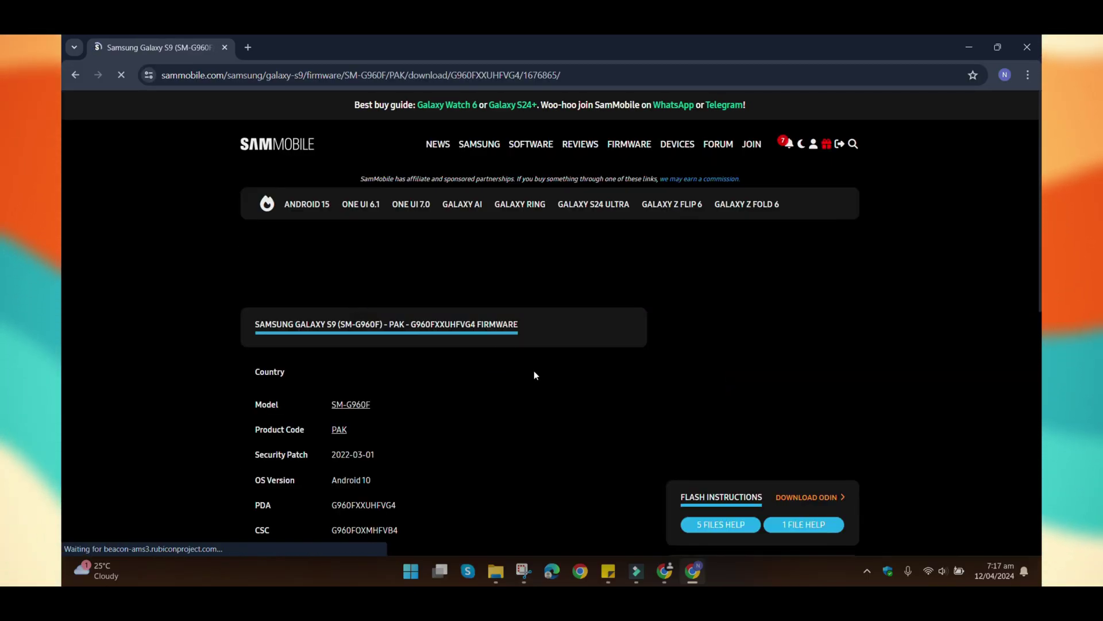
pyautogui.scroll(-2, 533, 370)
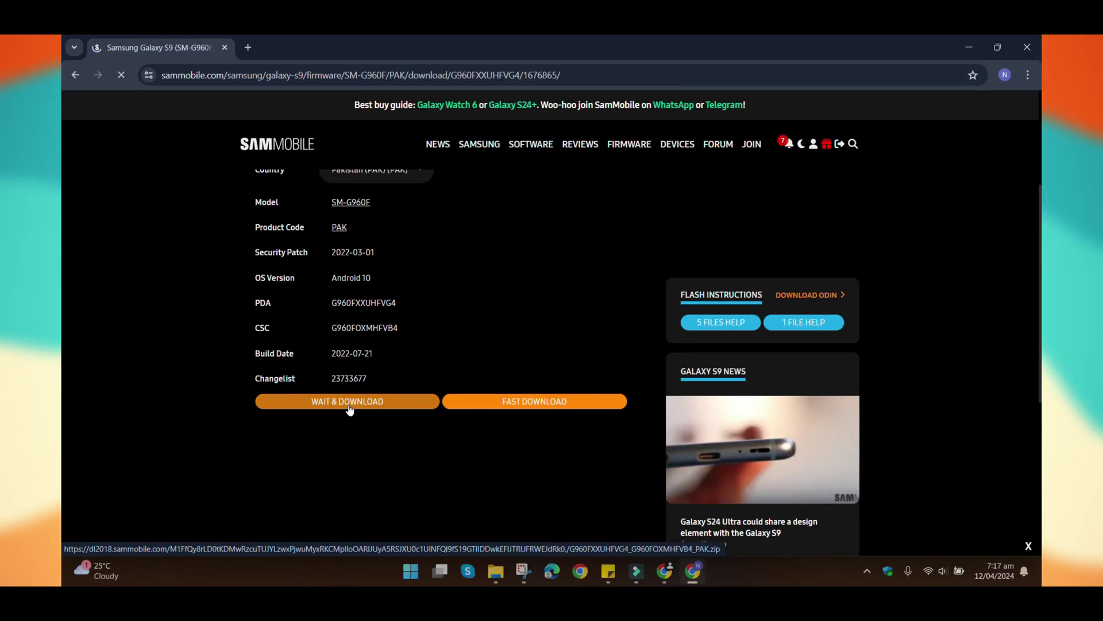
pyautogui.click(349, 405)
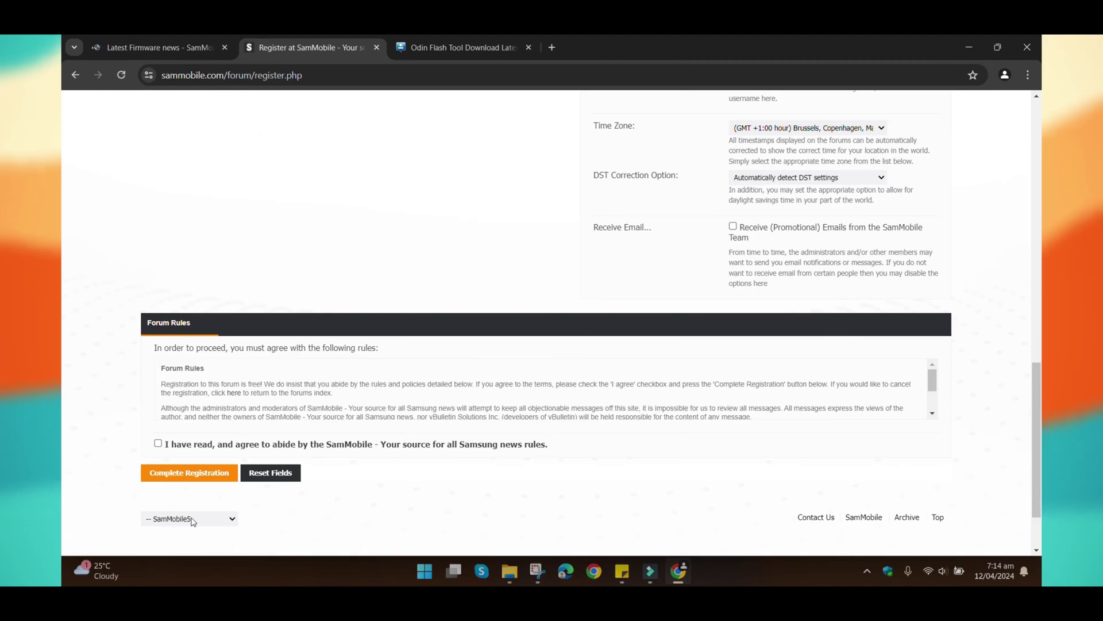
pyautogui.scroll(15, 249, 441)
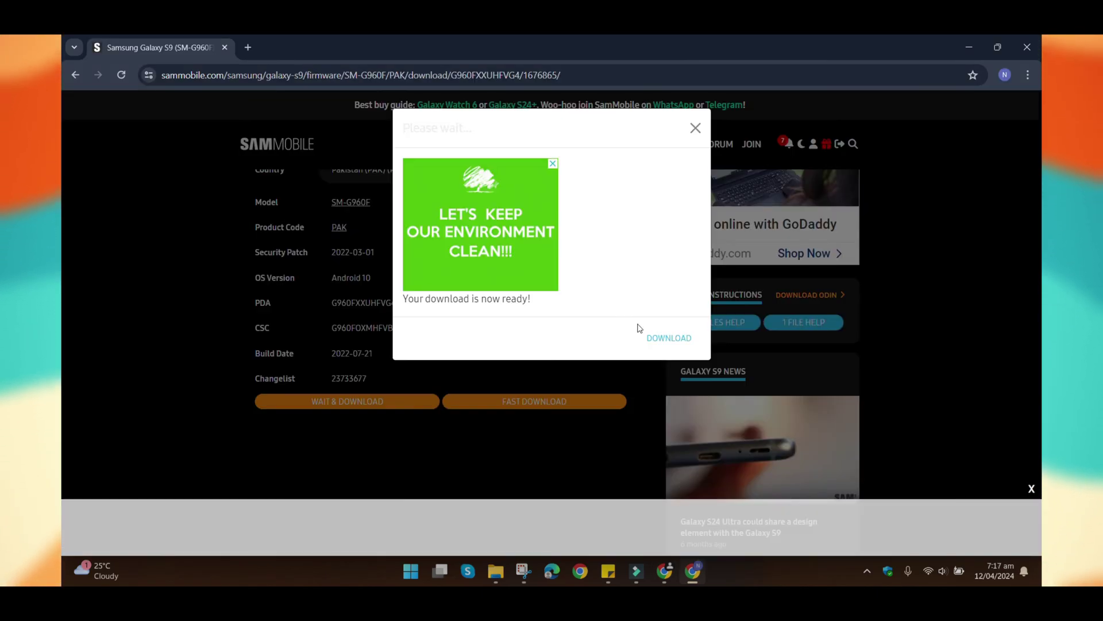
pyautogui.click(665, 339)
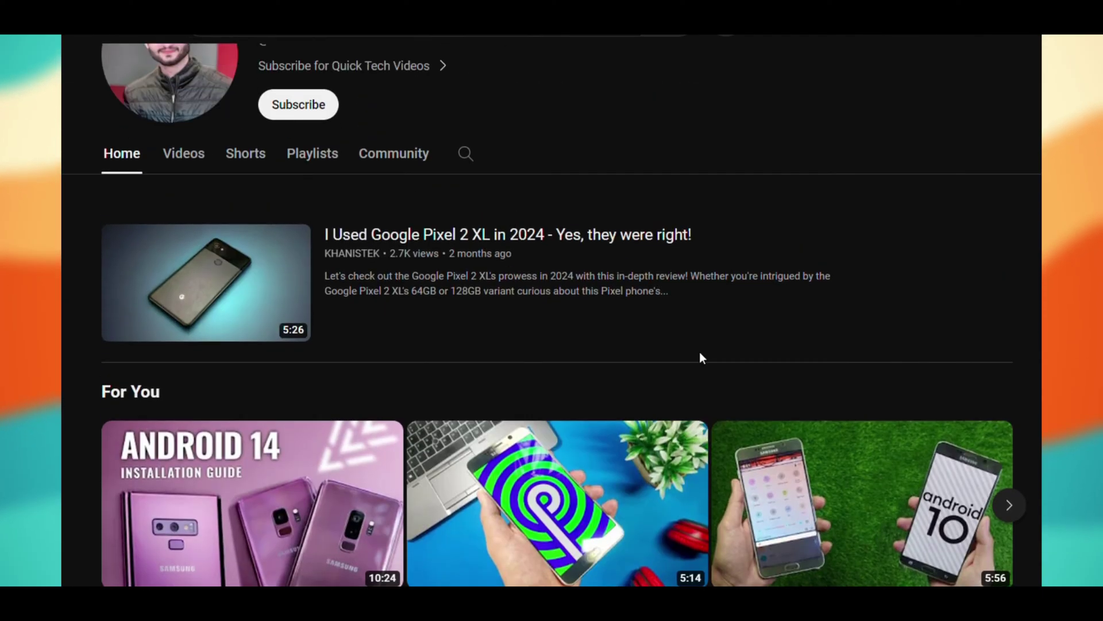
# - Scroll to the top of odinflashtool.me, which lists Odin versions v3.14.4 through v3.07
pyautogui.scroll(4, 700, 357)
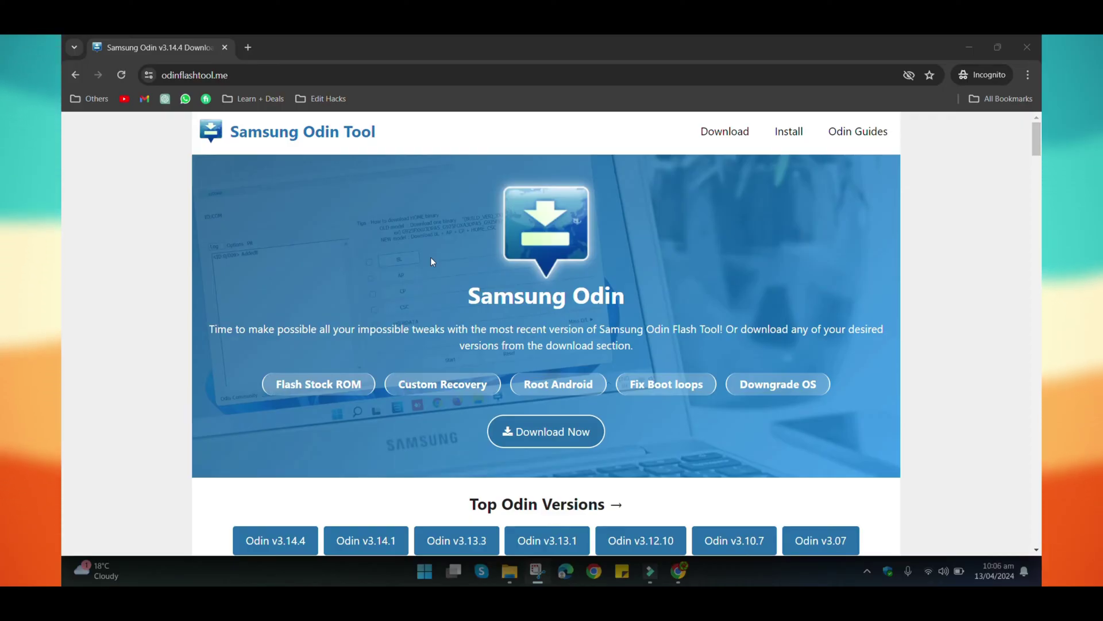
# - Download the latest Odin3_v3.14.4.zip from the site's Download Now section
pyautogui.scroll(-1, 433, 261)
pyautogui.scroll(1, 433, 261)
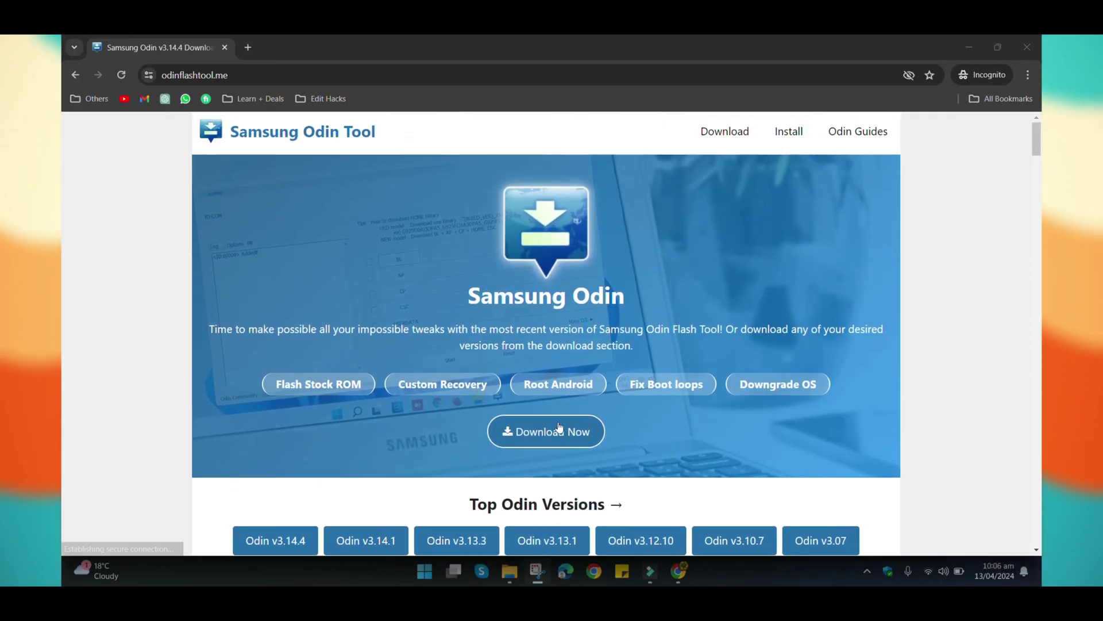
pyautogui.click(561, 443)
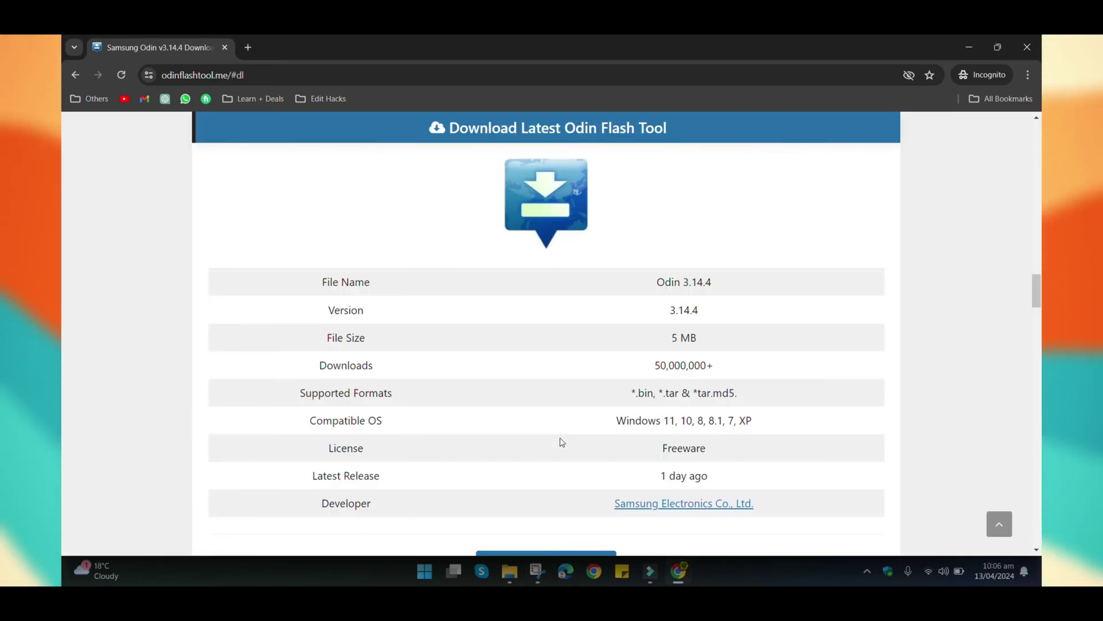
pyautogui.scroll(-1, 568, 473)
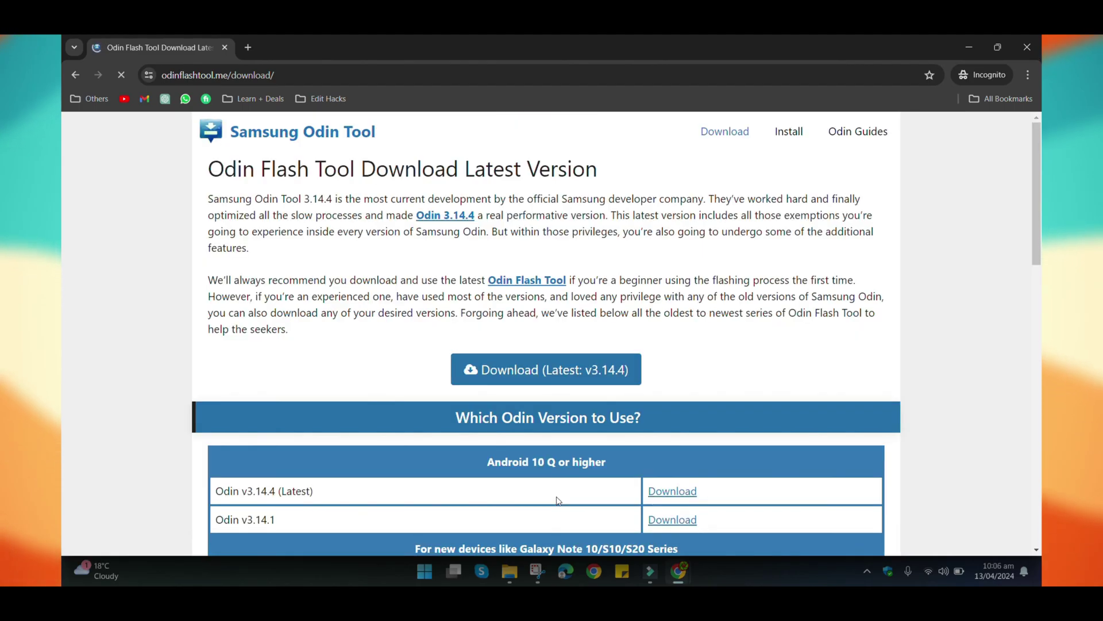
pyautogui.click(546, 369)
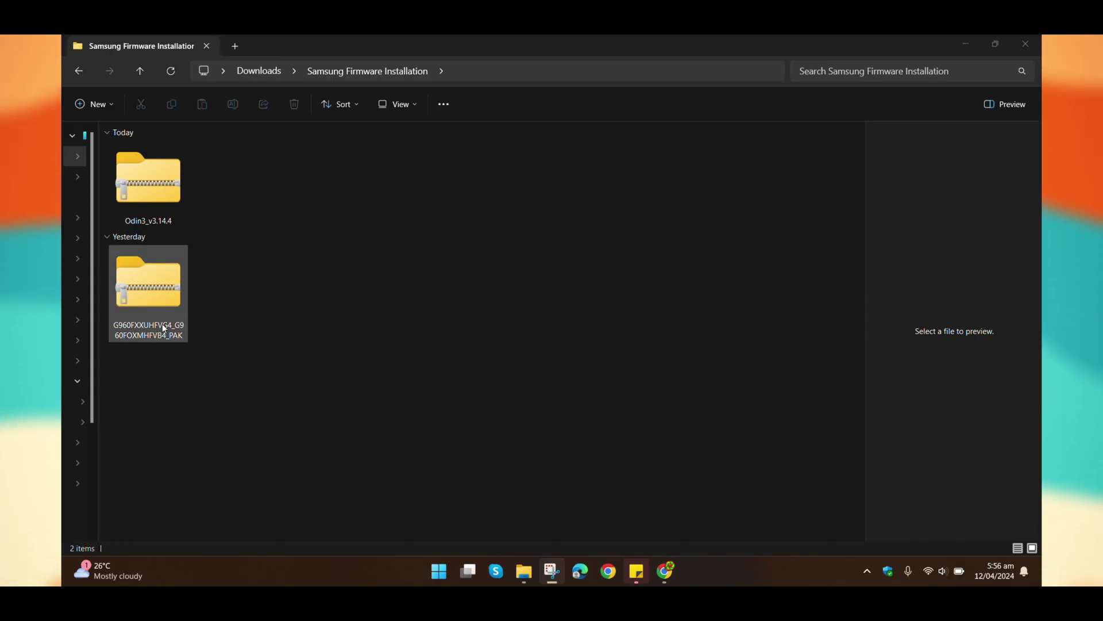
# - Extract the Odin3_v3.14.4 zip, open the PAK firmware folder, and start renaming the CSC file
pyautogui.click(148, 183)
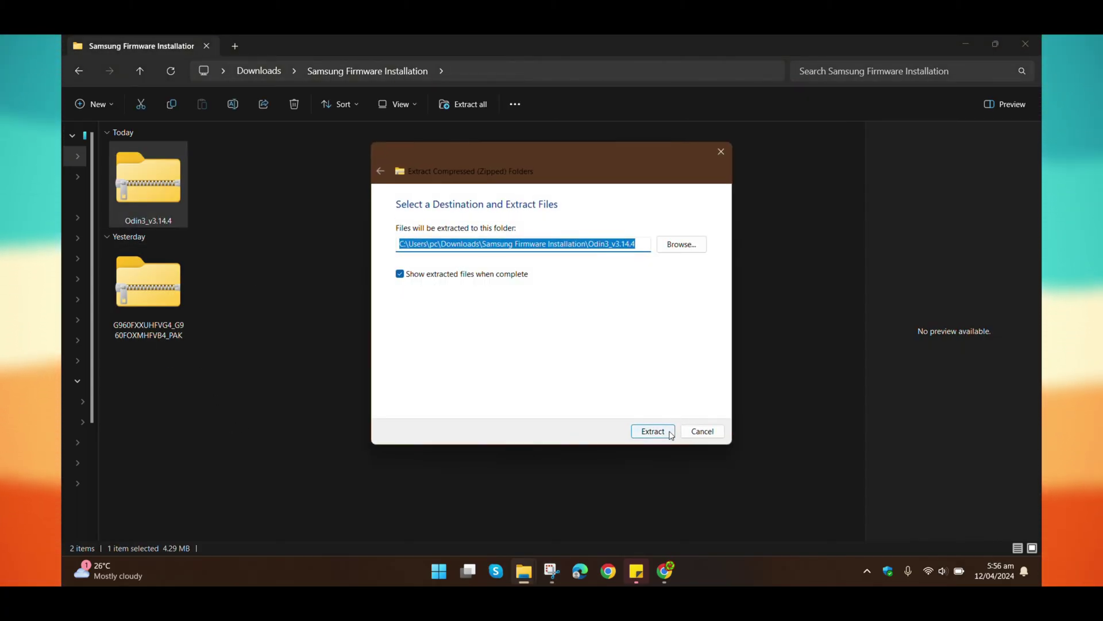
pyautogui.click(670, 432)
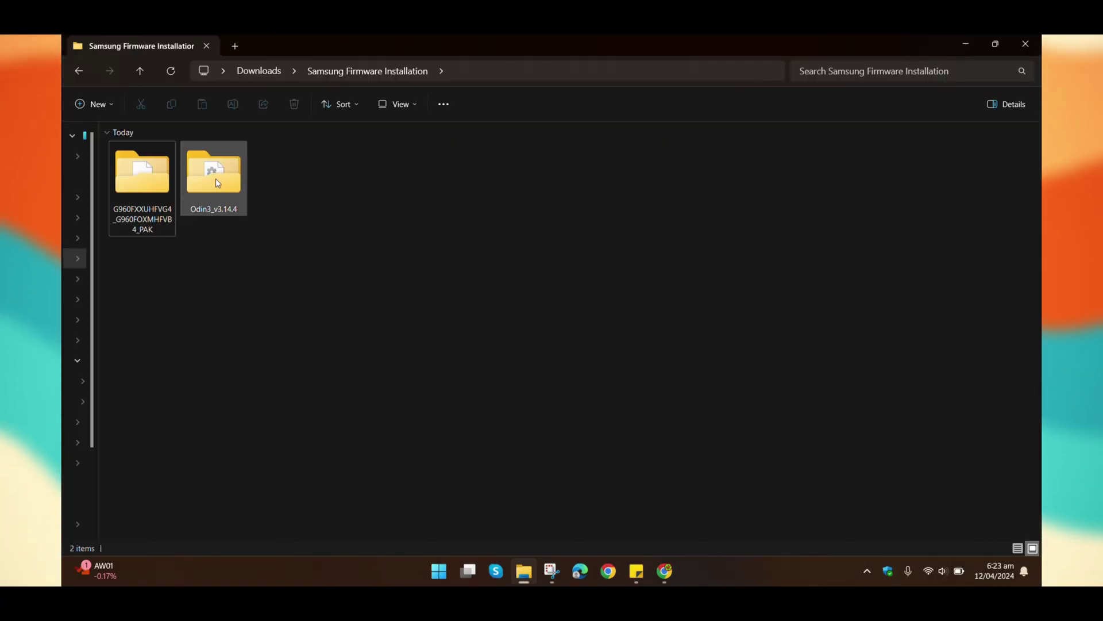
pyautogui.doubleClick(151, 185)
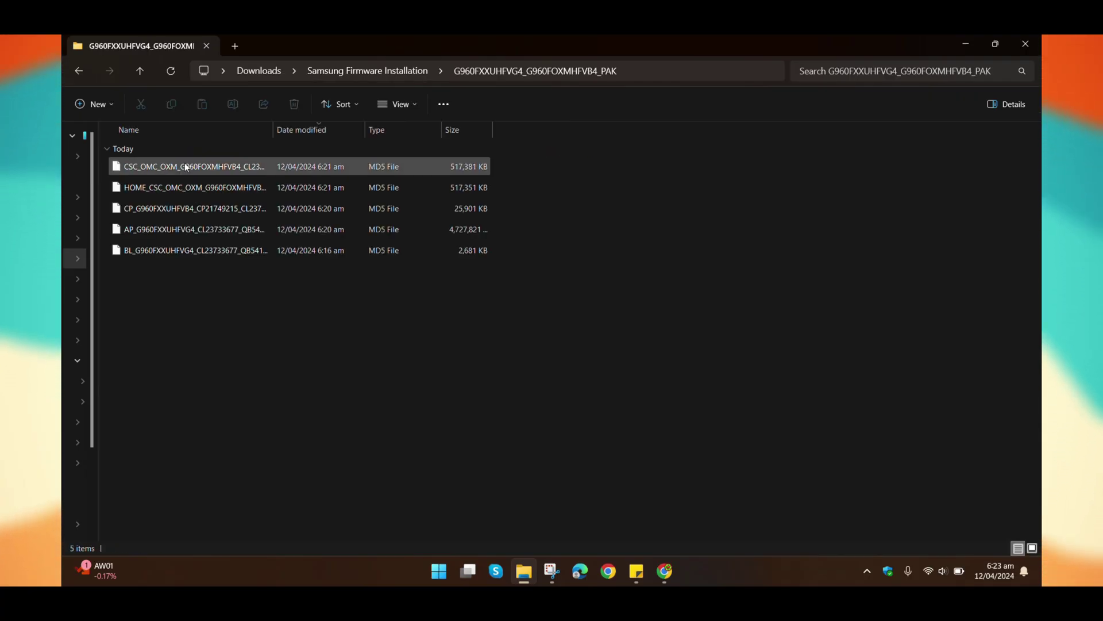
pyautogui.click(211, 170)
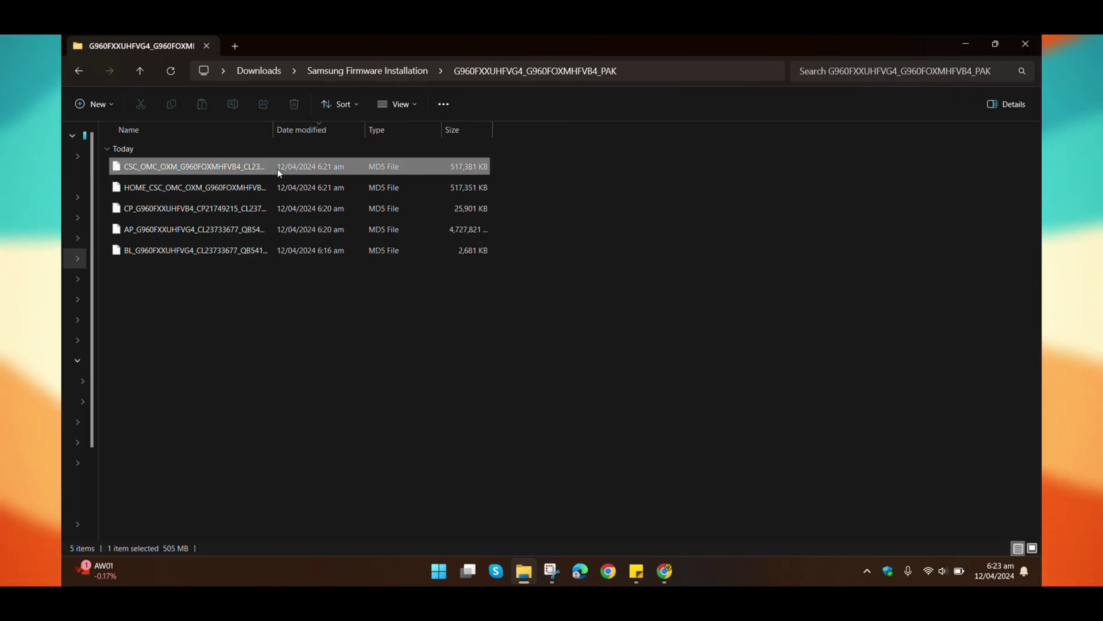
pyautogui.click(209, 170)
pyautogui.click(439, 168)
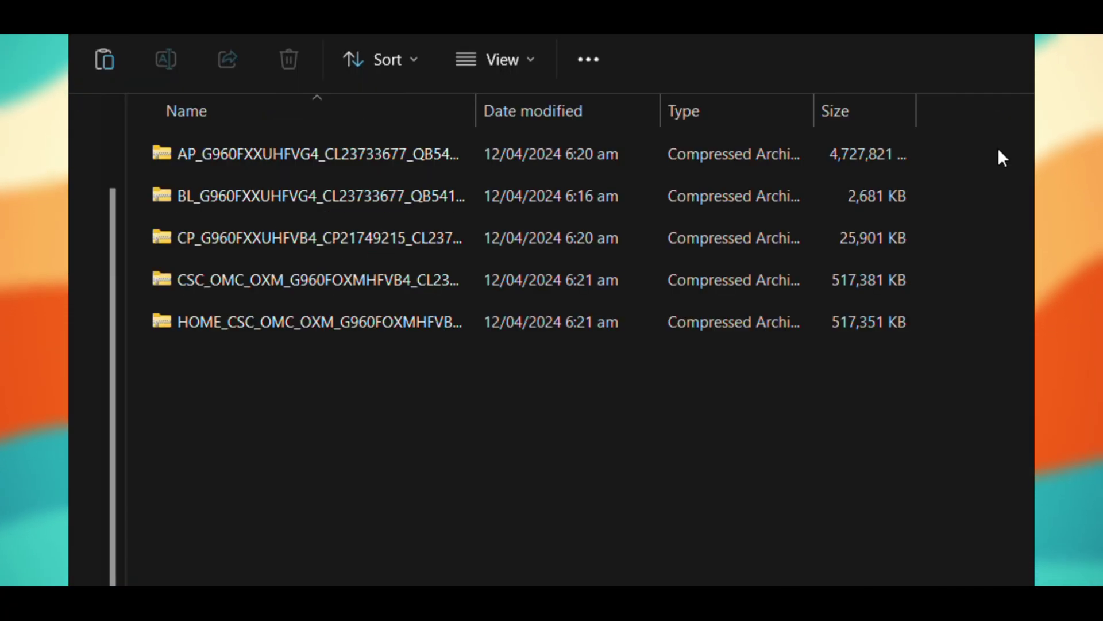
# - Select all five firmware archives: AP, BL, CP, CSC and HOME_CSC
pyautogui.moveTo(998, 149); pyautogui.dragTo(880, 285)
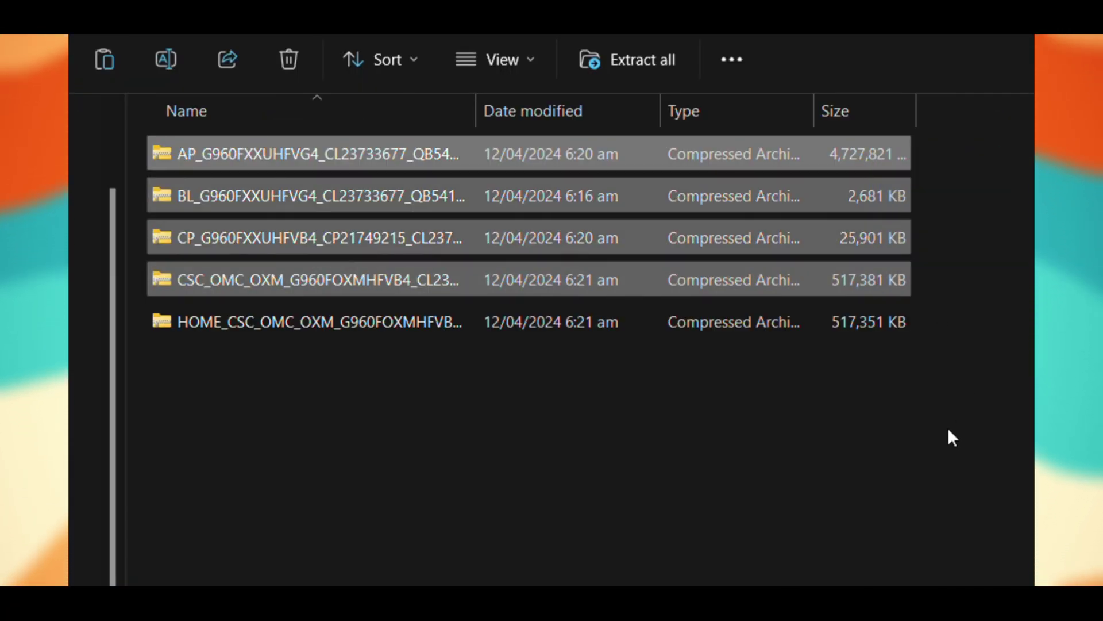
pyautogui.click(952, 438)
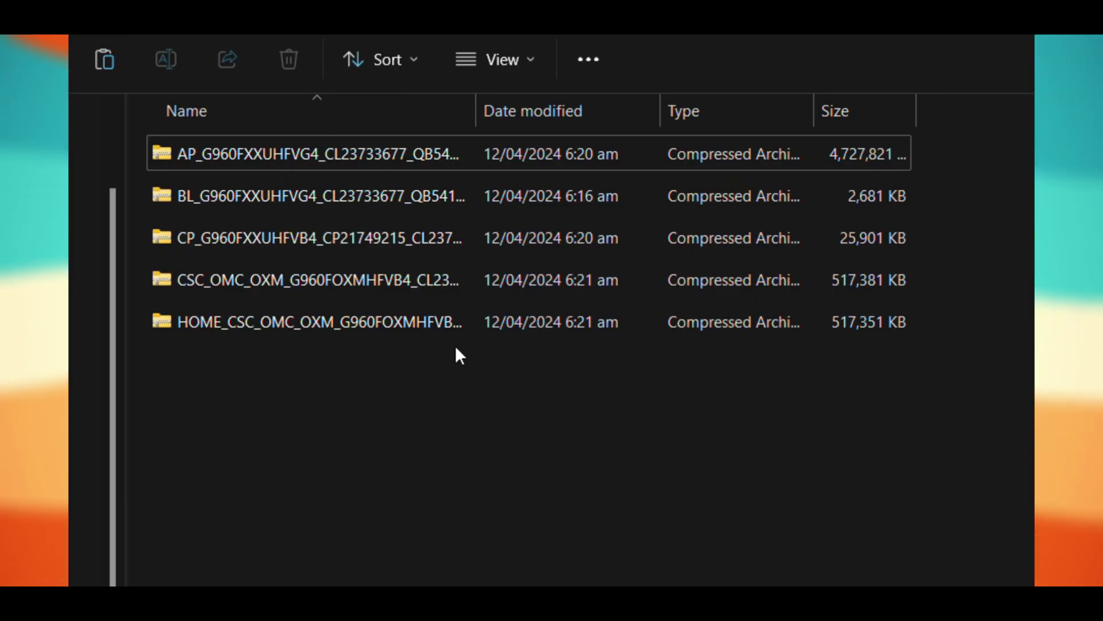
pyautogui.click(320, 337)
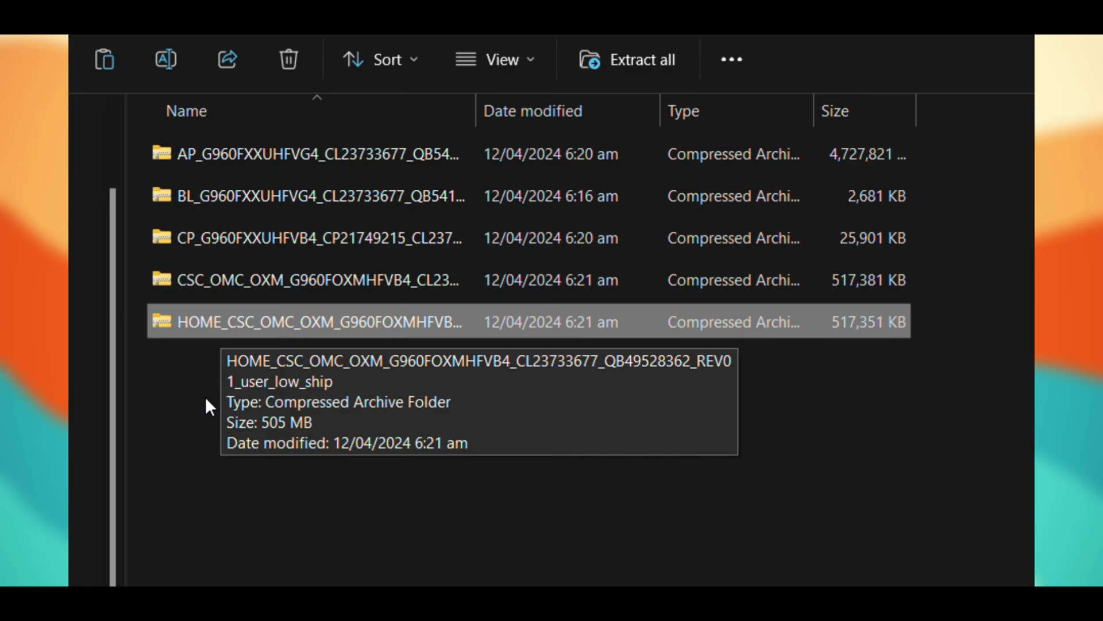
pyautogui.click(229, 422)
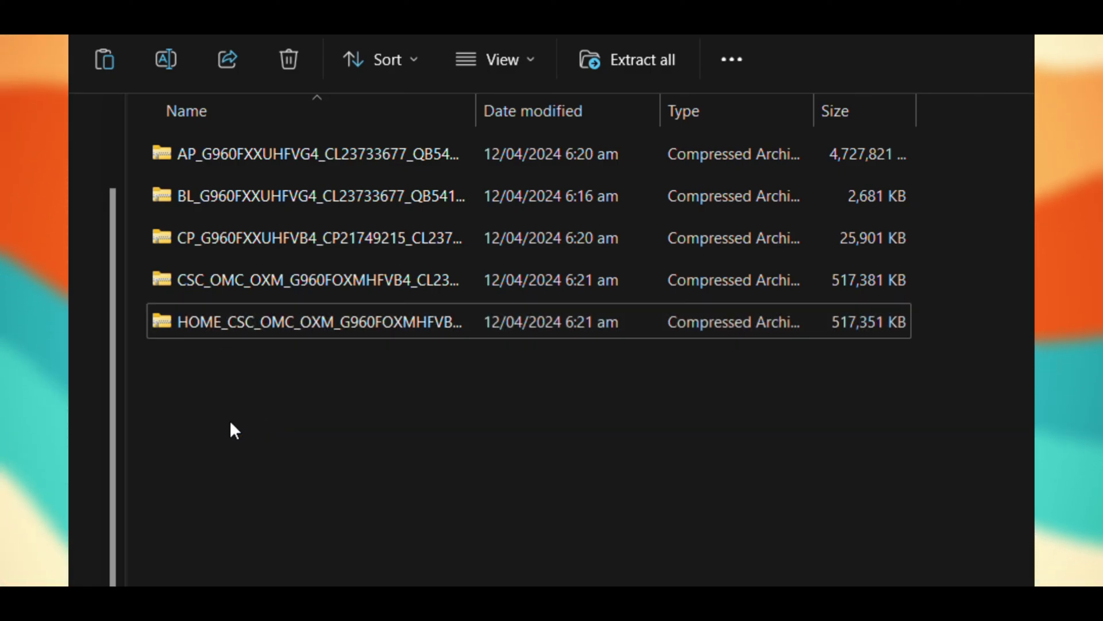
pyautogui.click(224, 293)
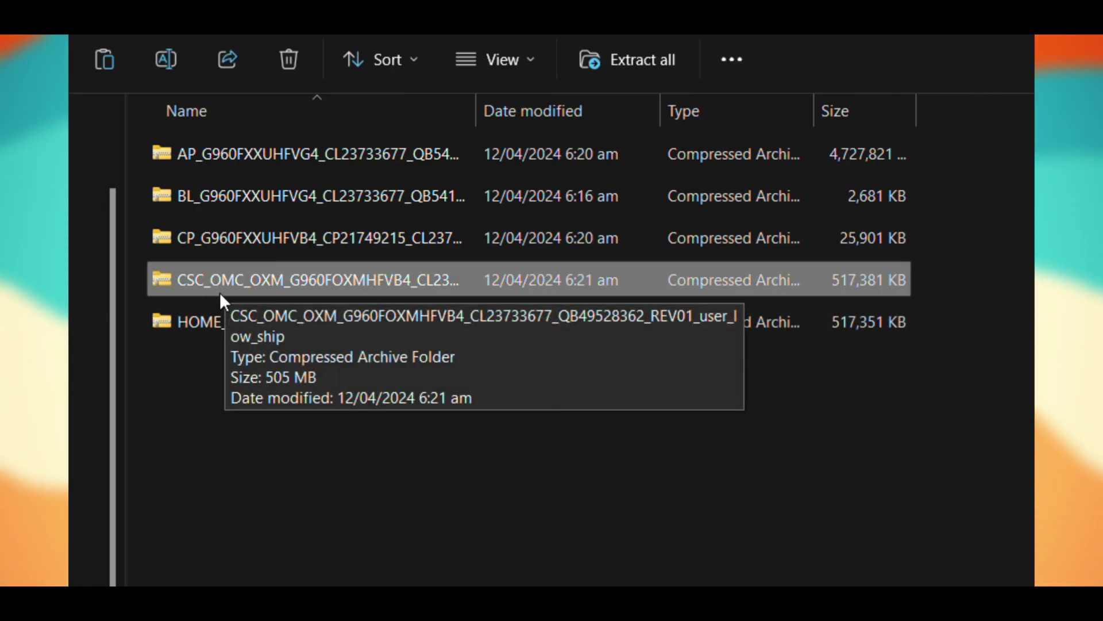
pyautogui.click(225, 408)
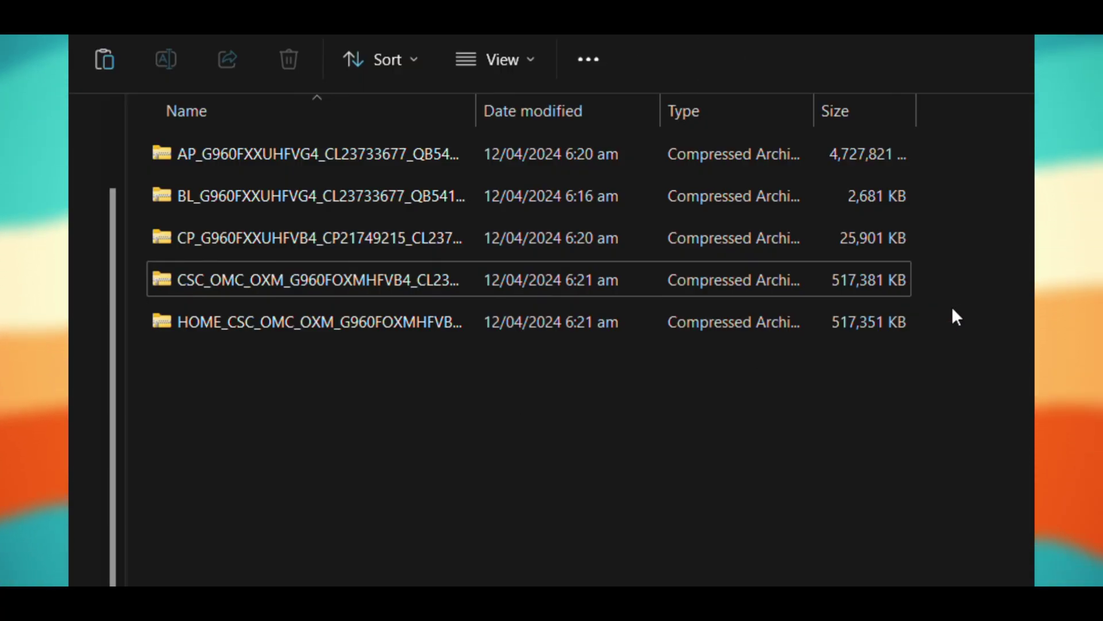
pyautogui.moveTo(957, 318); pyautogui.dragTo(781, 155)
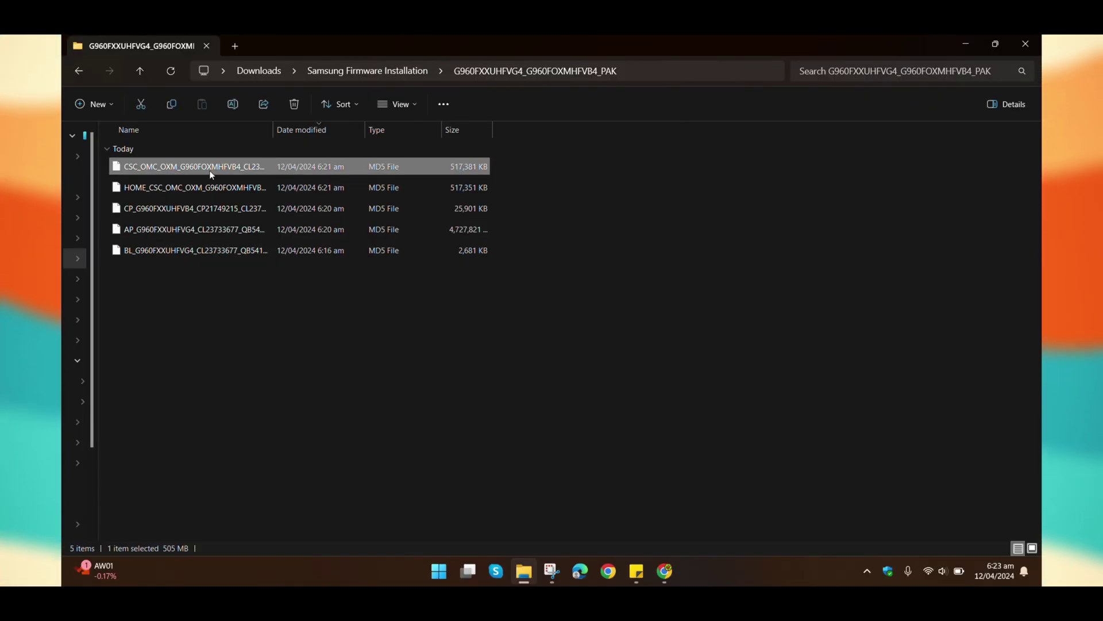
# - Rename the CSC and BL files from .tar.md5 to .tar, then return to Samsung Firmware Installation
pyautogui.click(209, 166)
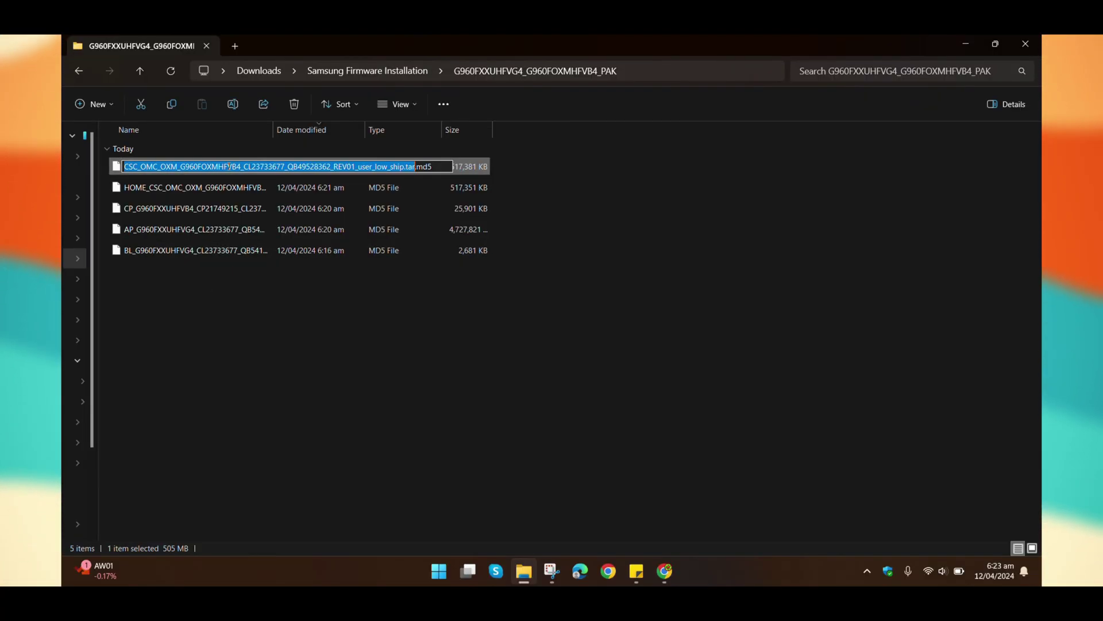
pyautogui.click(438, 168)
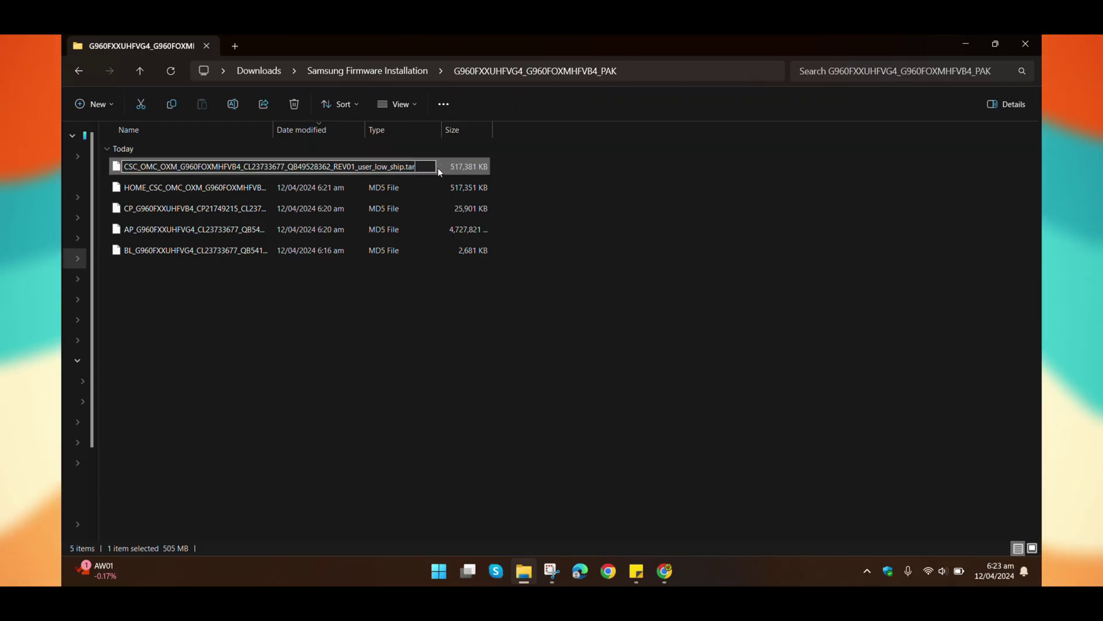
pyautogui.press('Return')
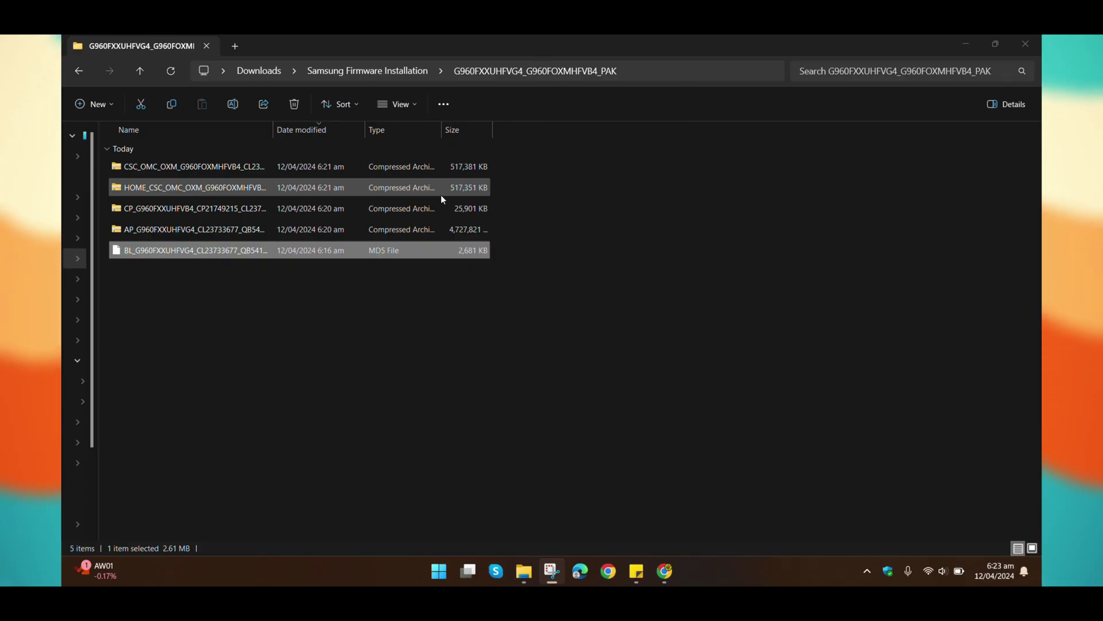
pyautogui.click(215, 251)
pyautogui.press('End')
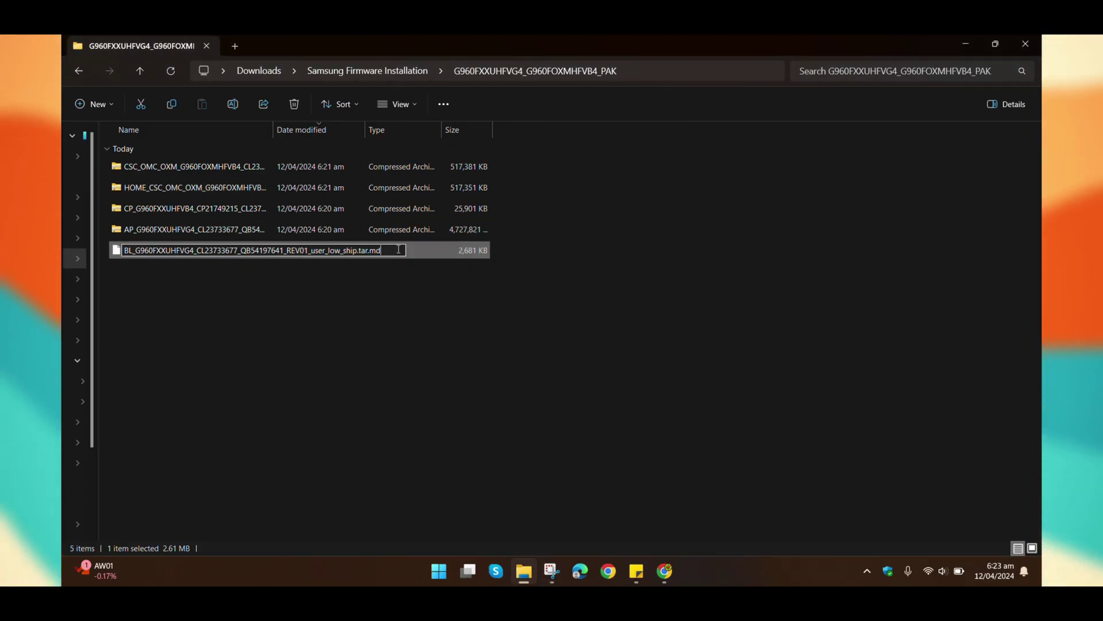
pyautogui.press('BackSpace')
pyautogui.press('BackSpace')
pyautogui.press('BackSpace')
pyautogui.press('BackSpace')
pyautogui.press('Return')
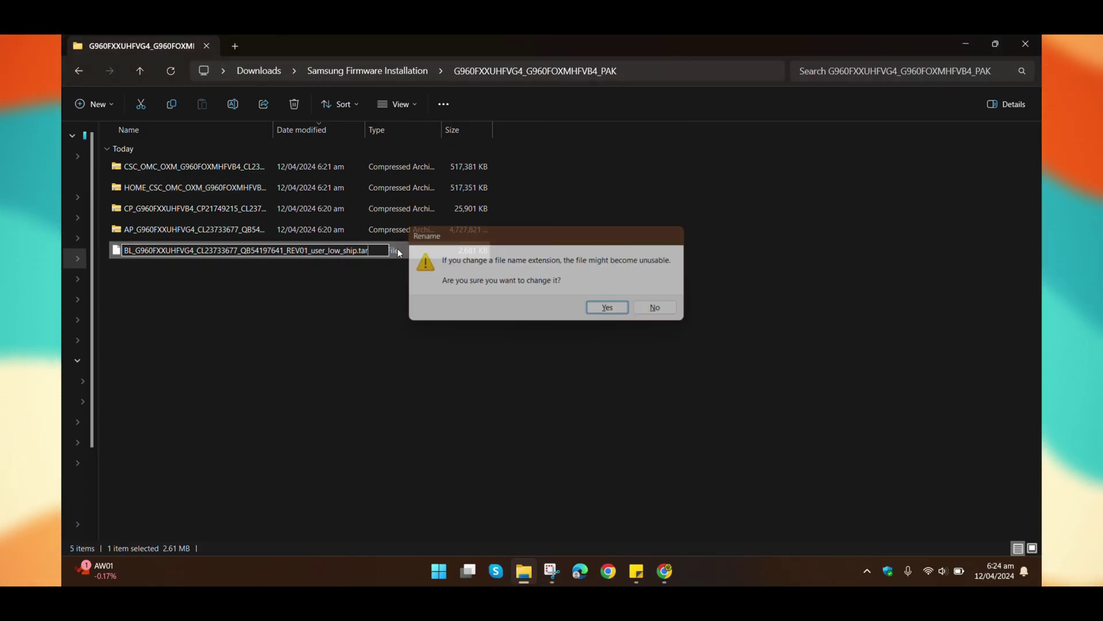
pyautogui.press('Return')
pyautogui.click(141, 70)
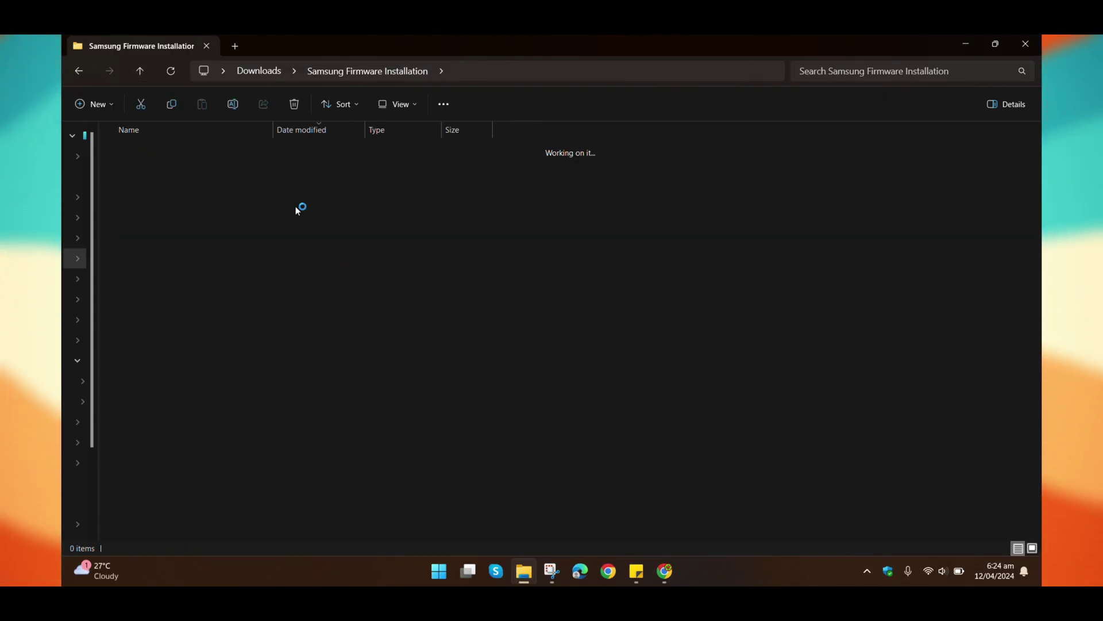
# - Run Odin3_v3.14.4 as administrator and dismiss its account warning
pyautogui.doubleClick(264, 187)
pyautogui.click(151, 192)
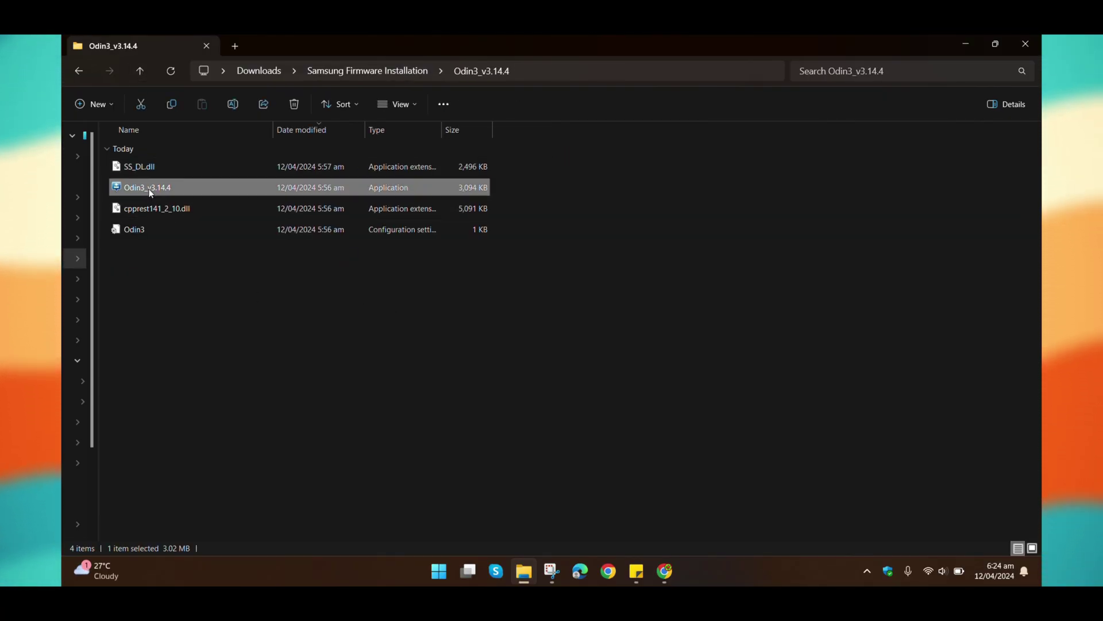
pyautogui.rightClick(151, 192)
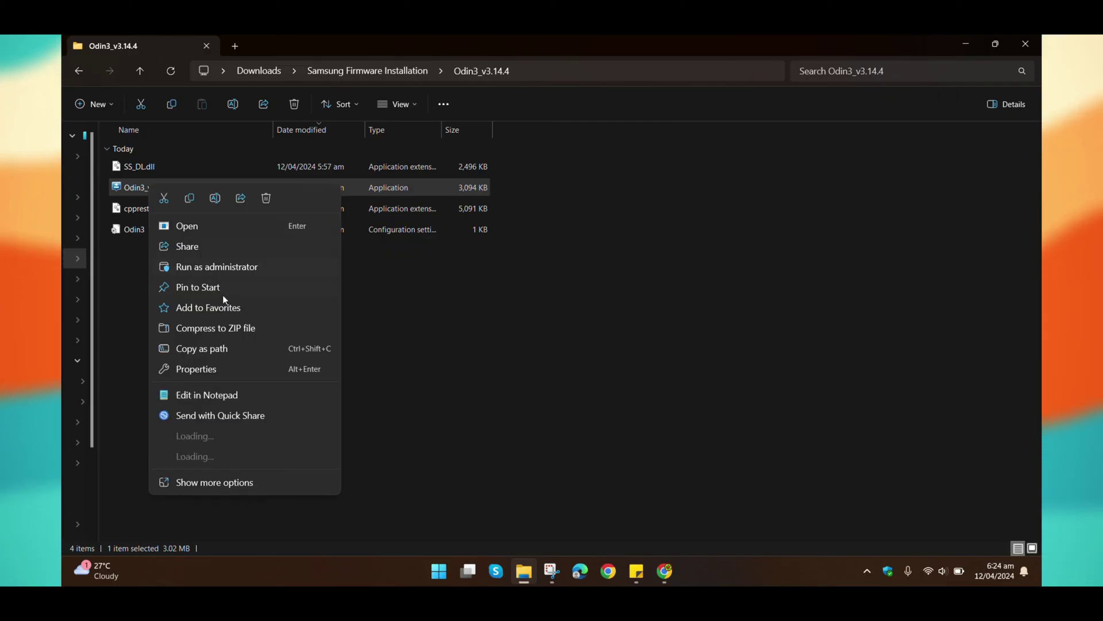
pyautogui.click(208, 267)
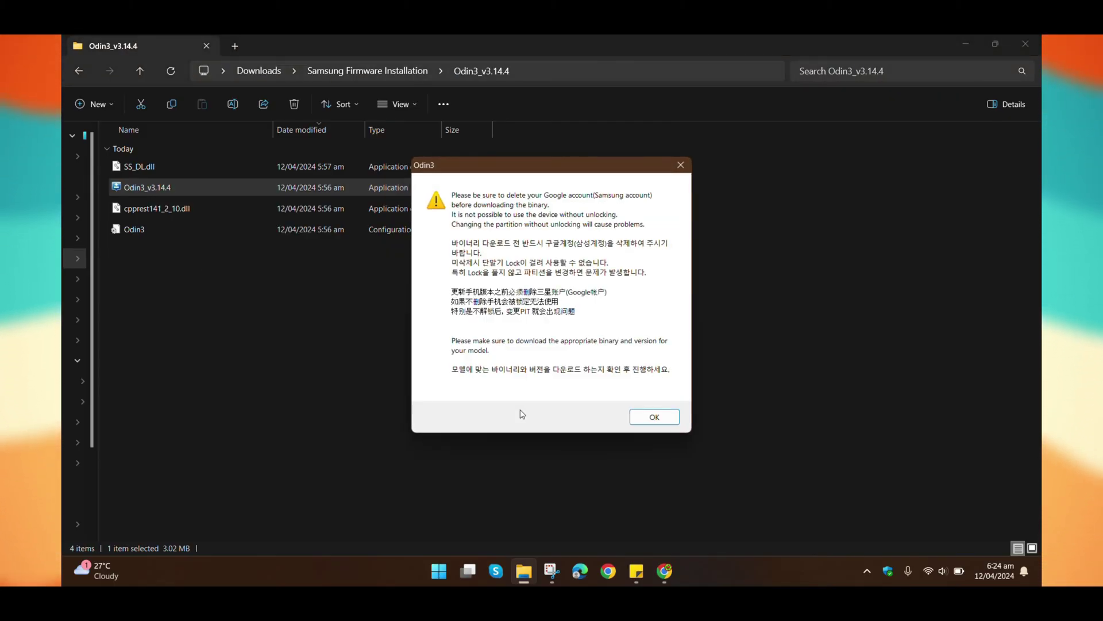
pyautogui.press('Return')
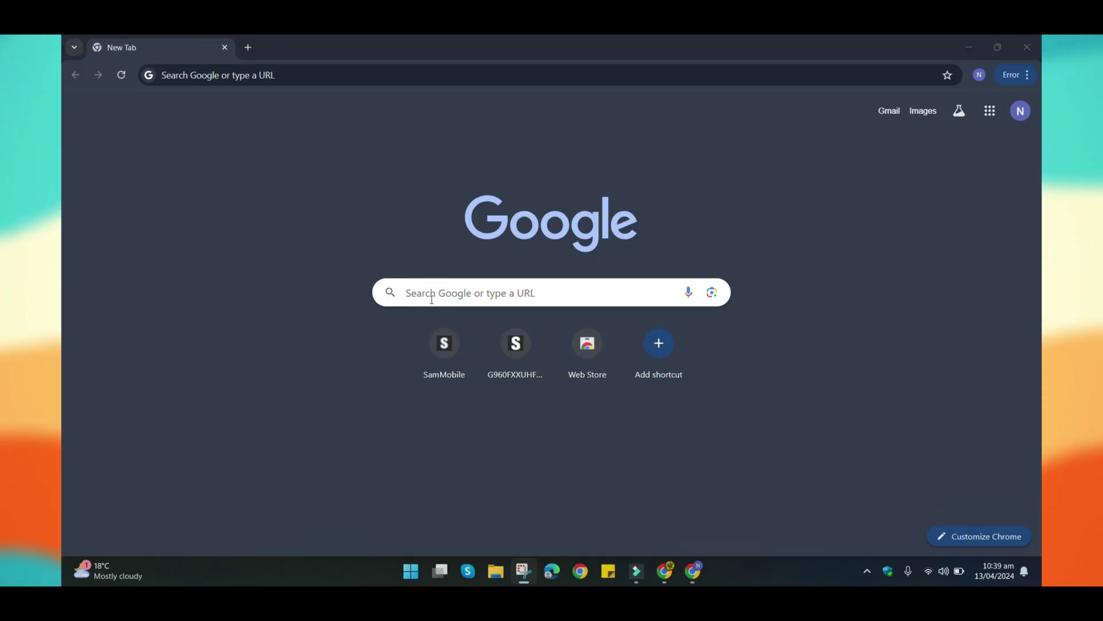
# - Google 'how to boot into donwnload mode on samsung mode' from the new tab
pyautogui.click(431, 299)
pyautogui.write('how to boot into don')
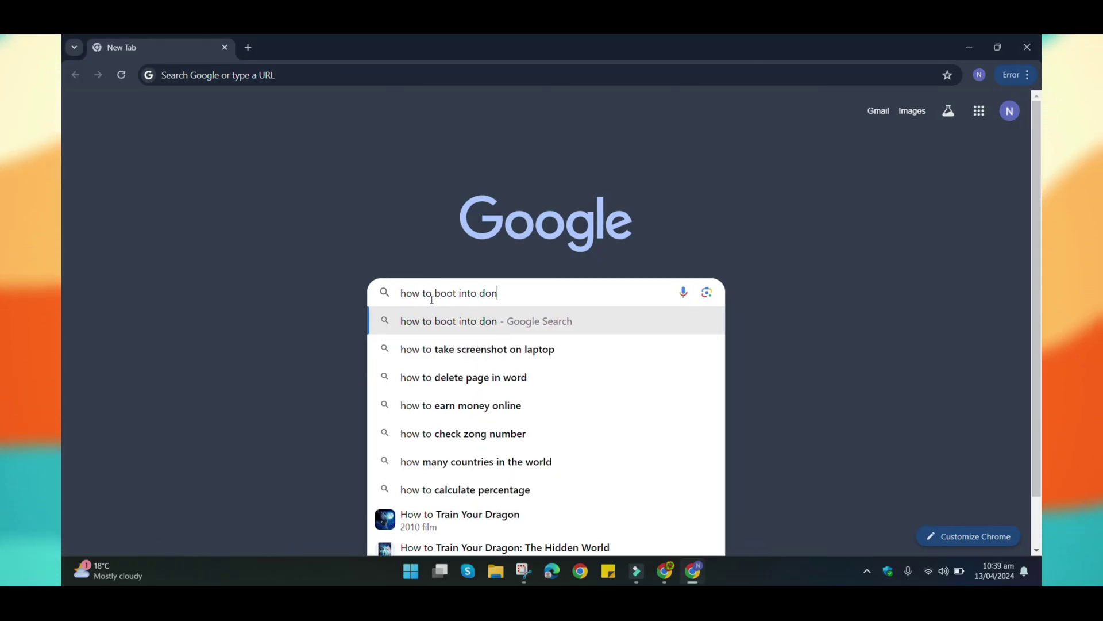
pyautogui.press('BackSpace')
pyautogui.write('wnload mode on samsu')
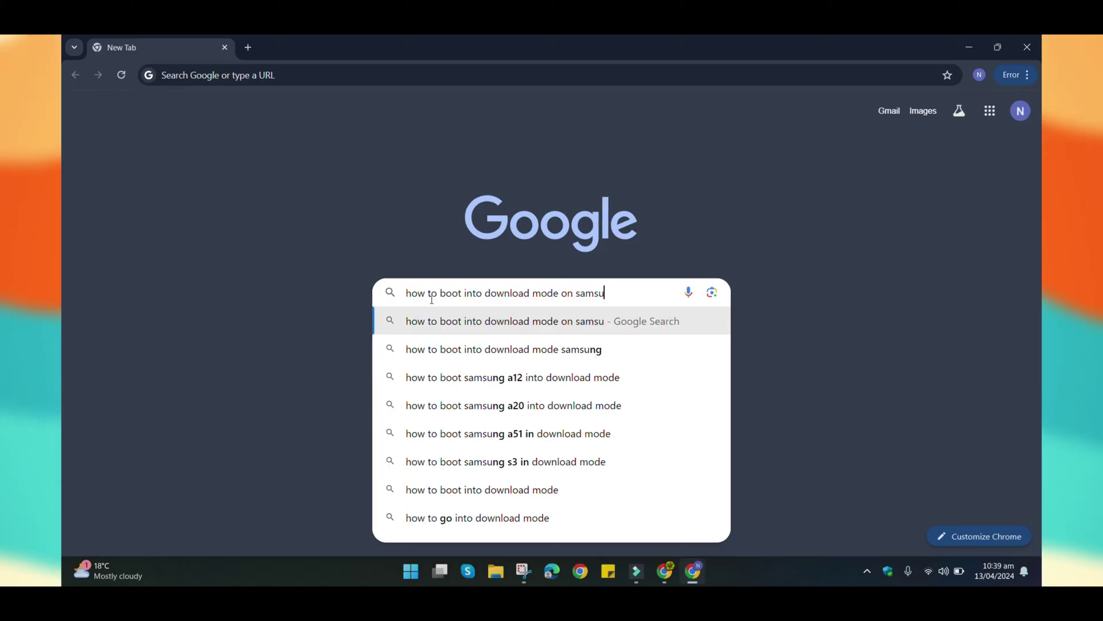
pyautogui.write('ng mode')
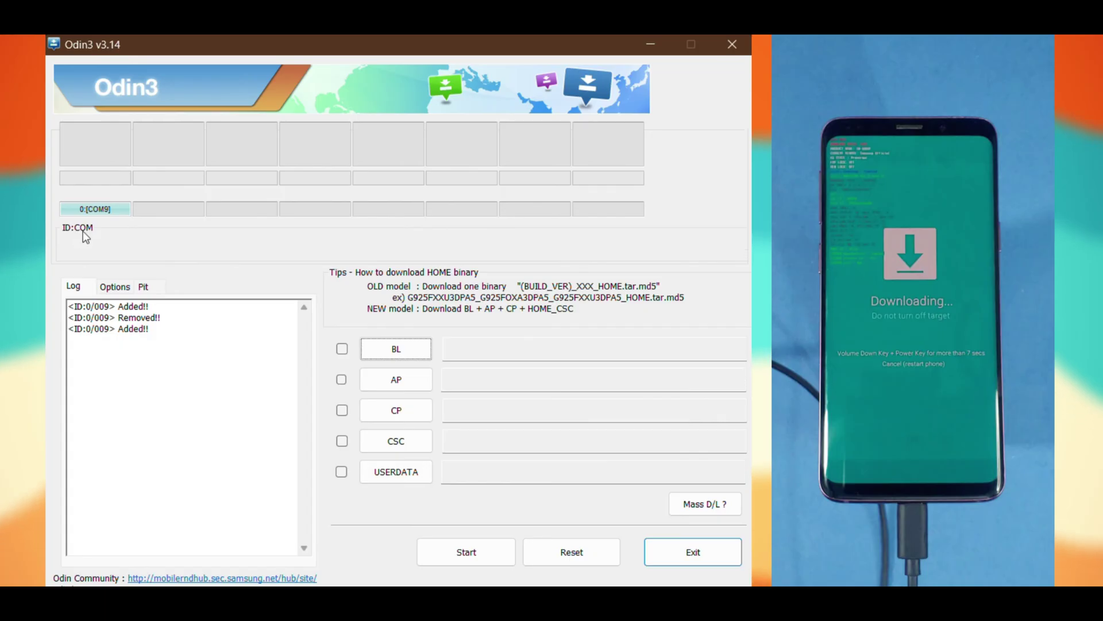
# - Load the BL_, AP_ and CP_ .tar archives into Odin's BL, AP and CP slots
pyautogui.click(408, 347)
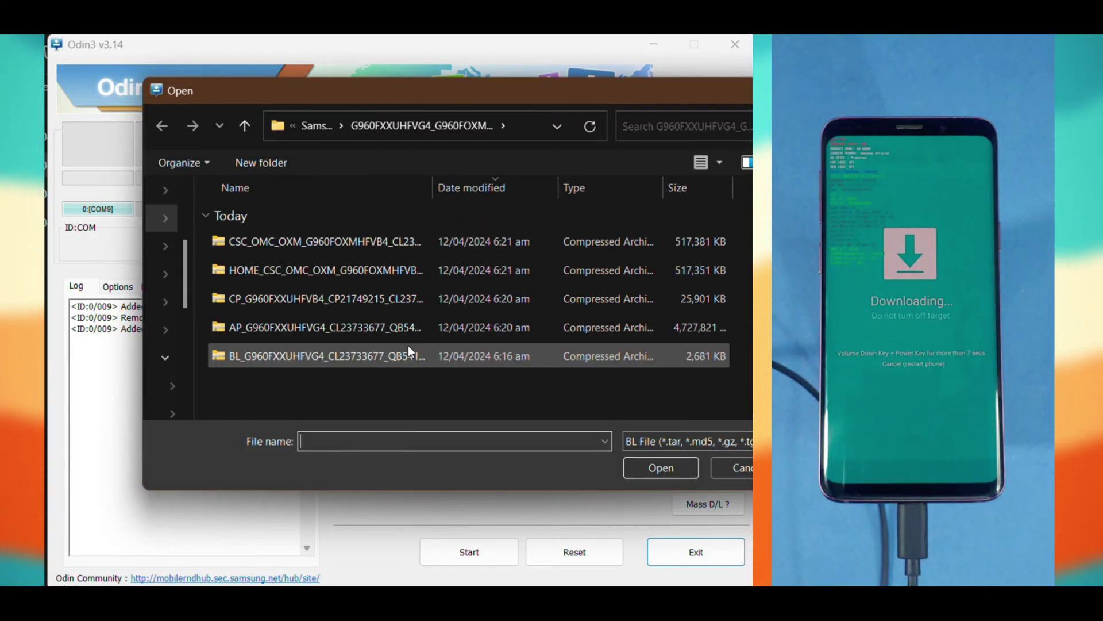
pyautogui.click(353, 352)
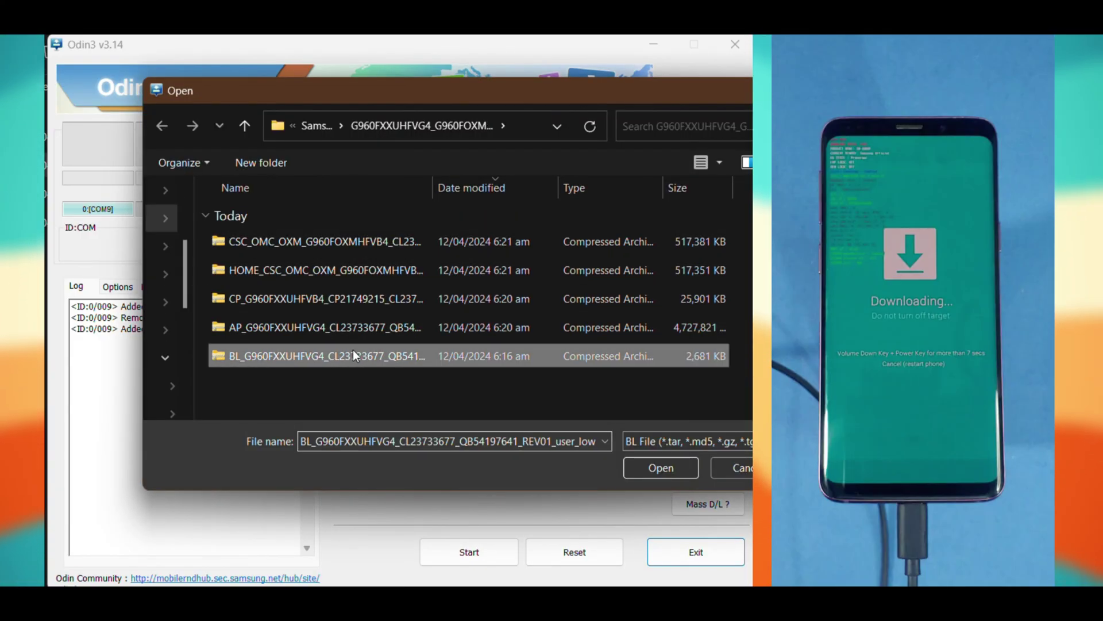
pyautogui.click(651, 465)
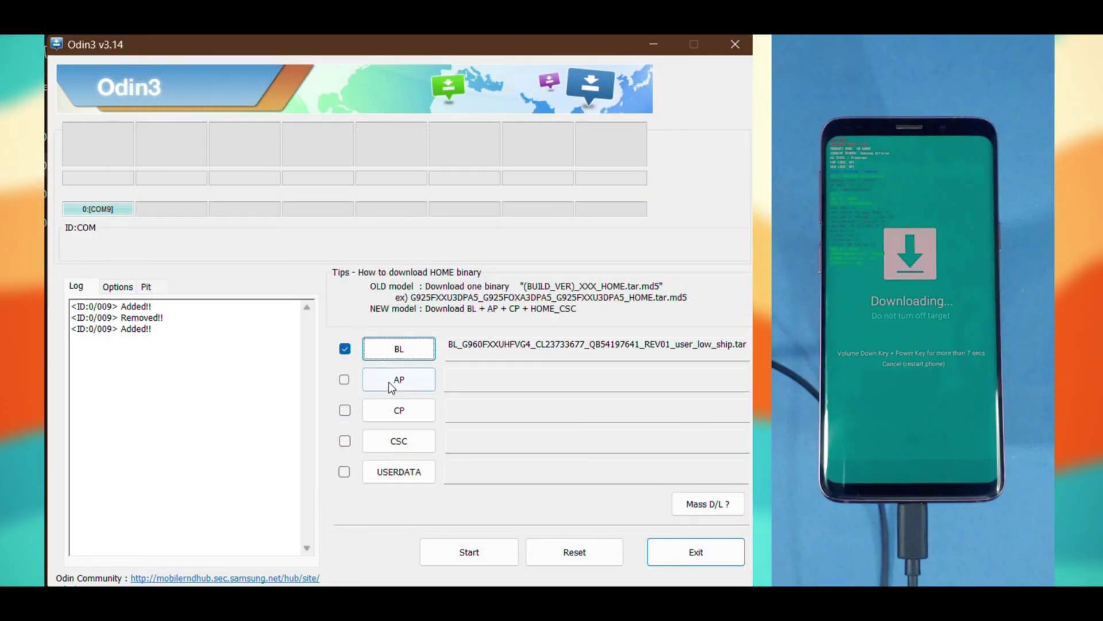
pyautogui.click(402, 388)
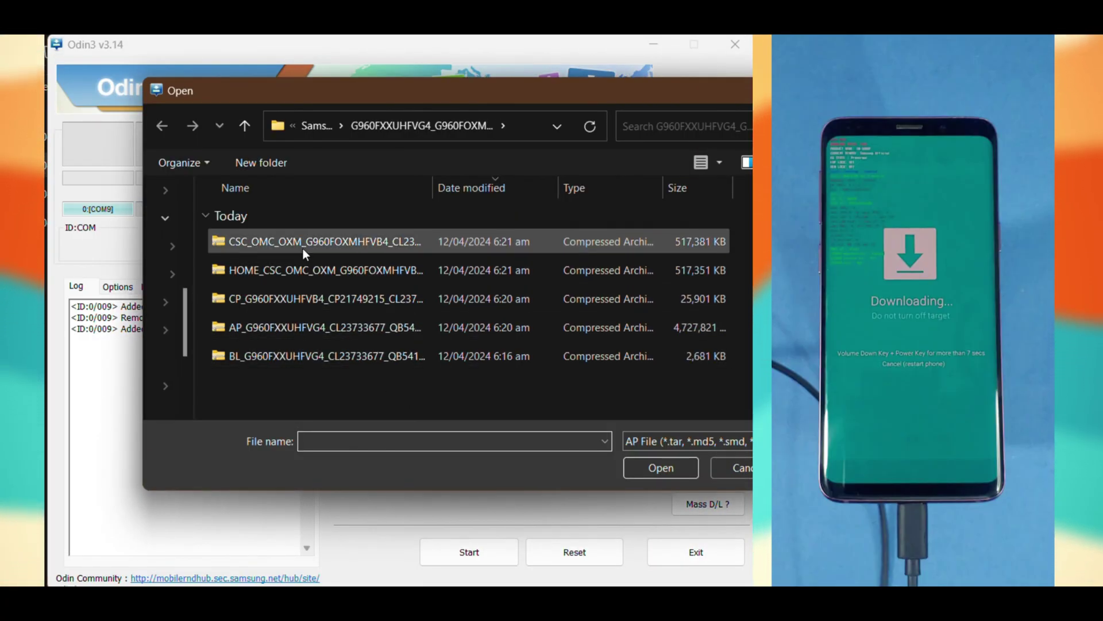
pyautogui.click(308, 337)
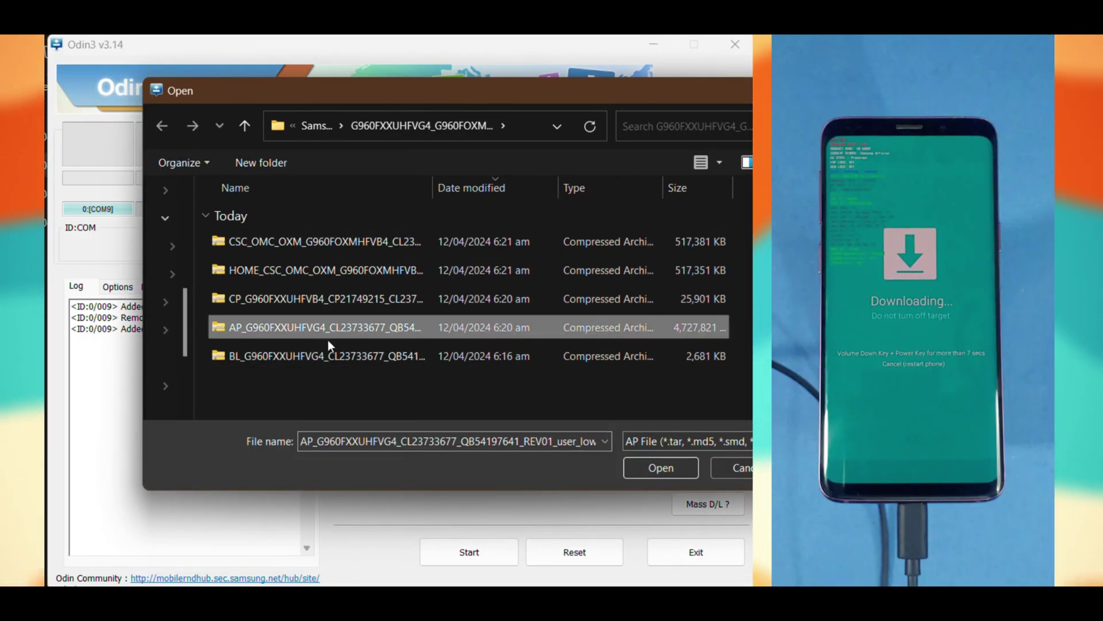
pyautogui.click(664, 475)
pyautogui.click(408, 415)
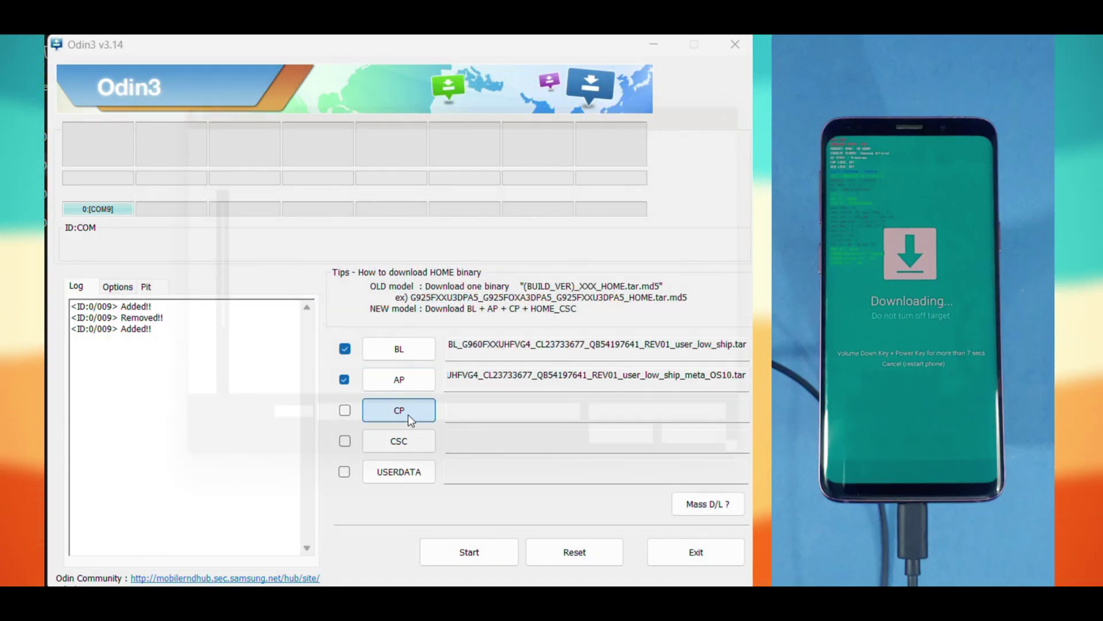
pyautogui.click(298, 301)
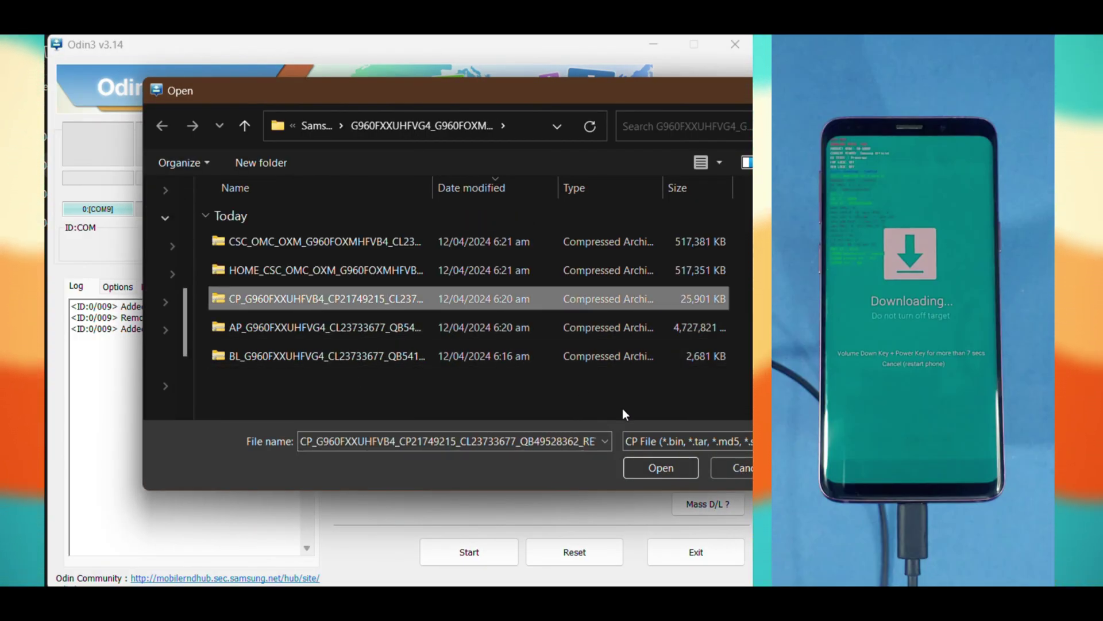
pyautogui.click(645, 473)
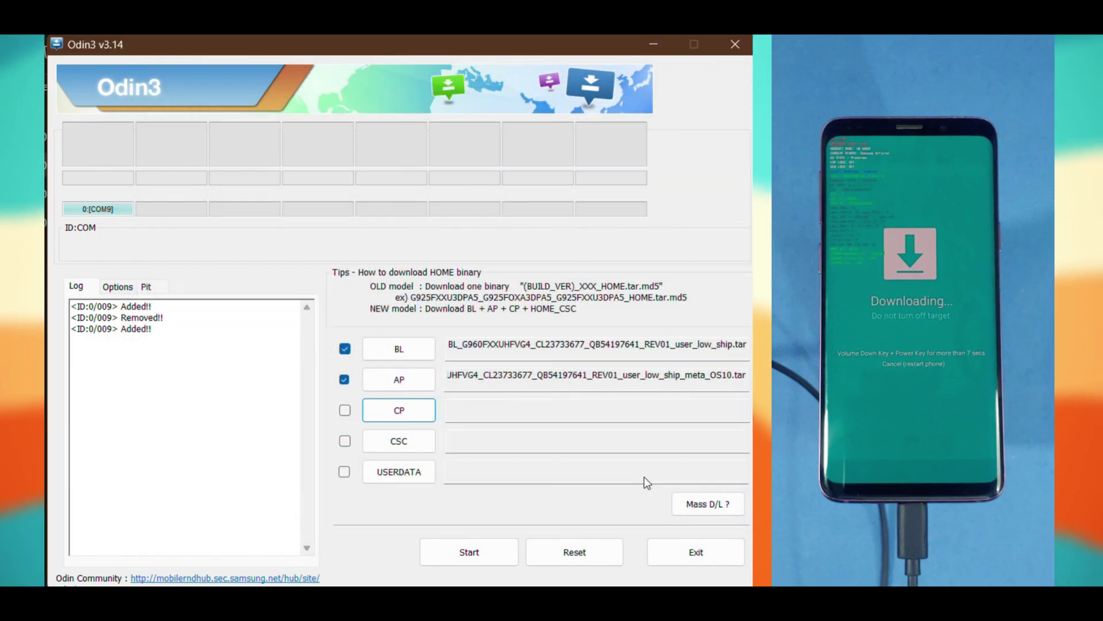
# - Load the CSC_OMC_OXM firmware archive into Odin's CSC slot
pyautogui.click(405, 442)
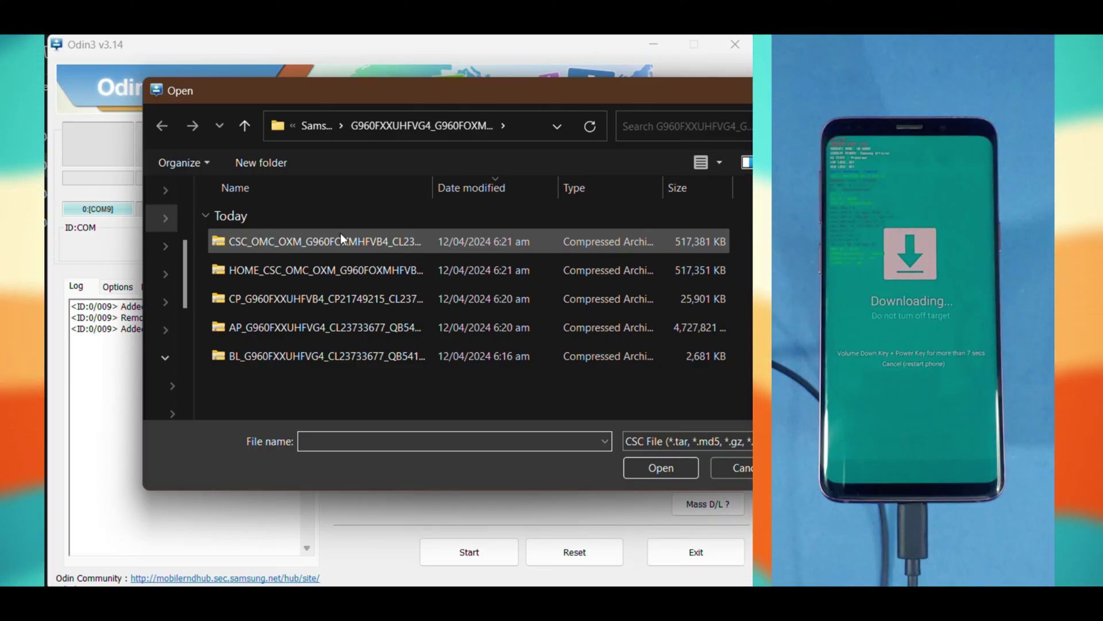
pyautogui.click(340, 233)
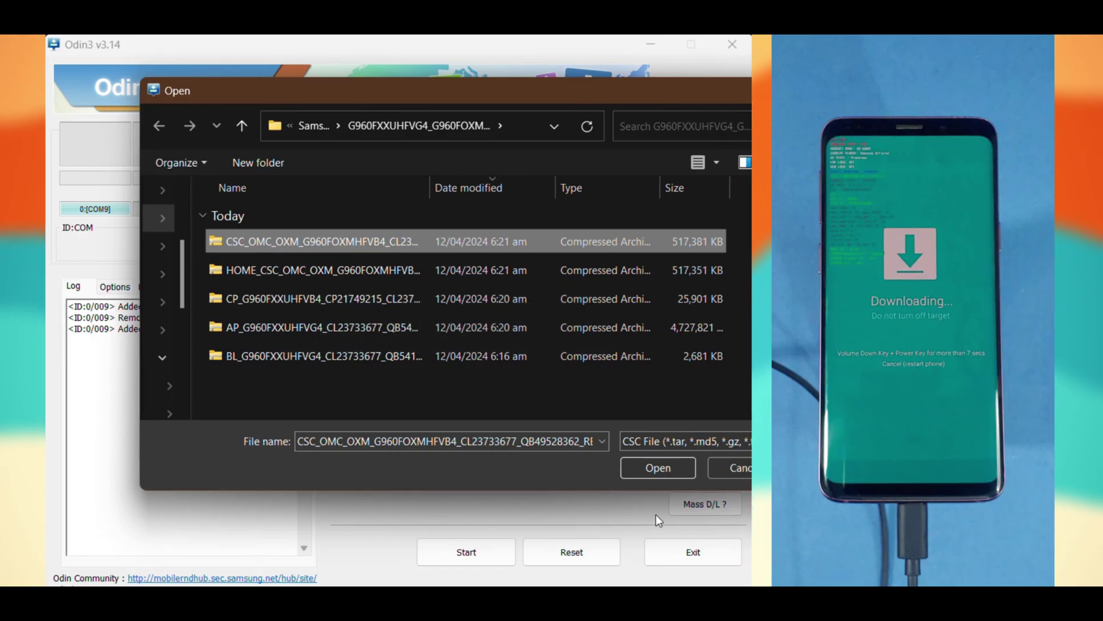
pyautogui.click(656, 464)
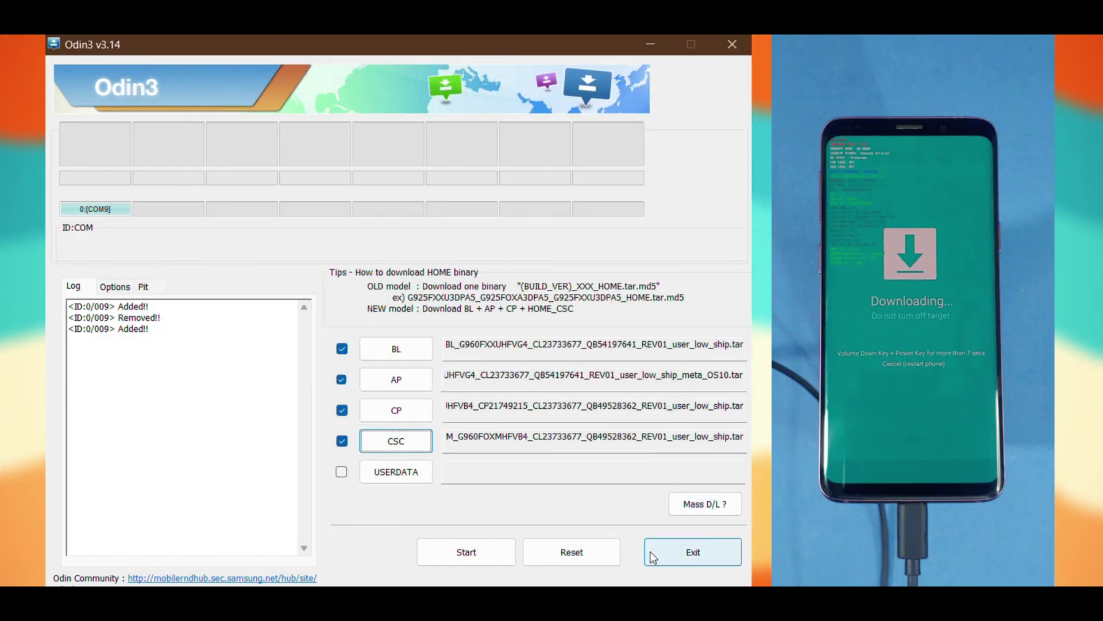
# - Start flashing BL, AP, CP and CSC to the Galaxy S9 until Odin reports PASS
pyautogui.click(485, 553)
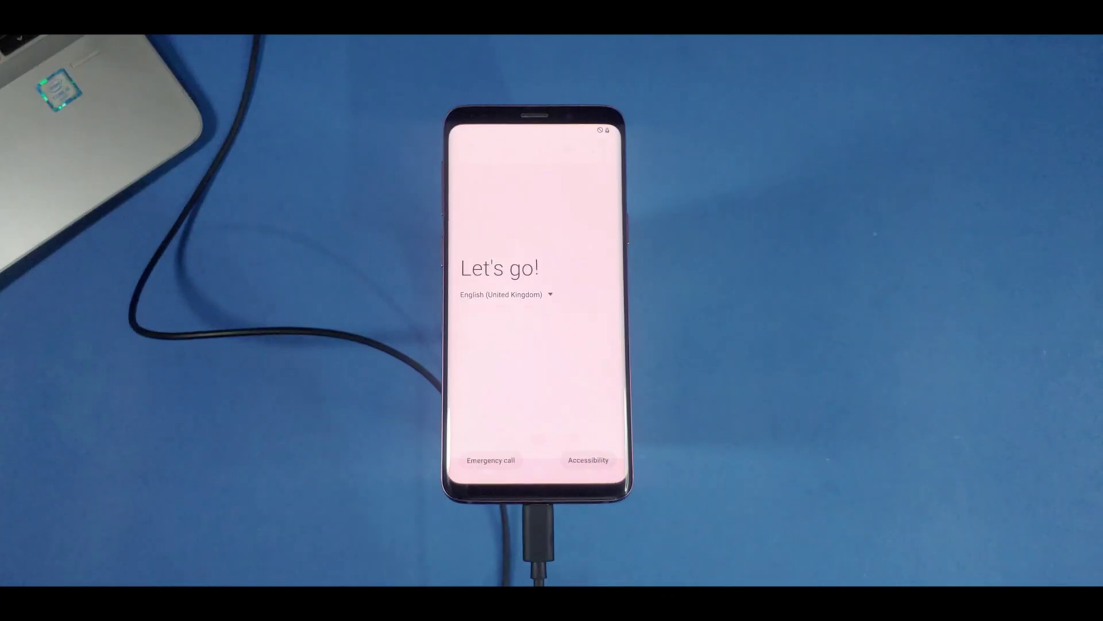
# - Tap the blue arrow on the phone's Let's go! setup screen, language English (United Kingdom)
pyautogui.click(473, 326)
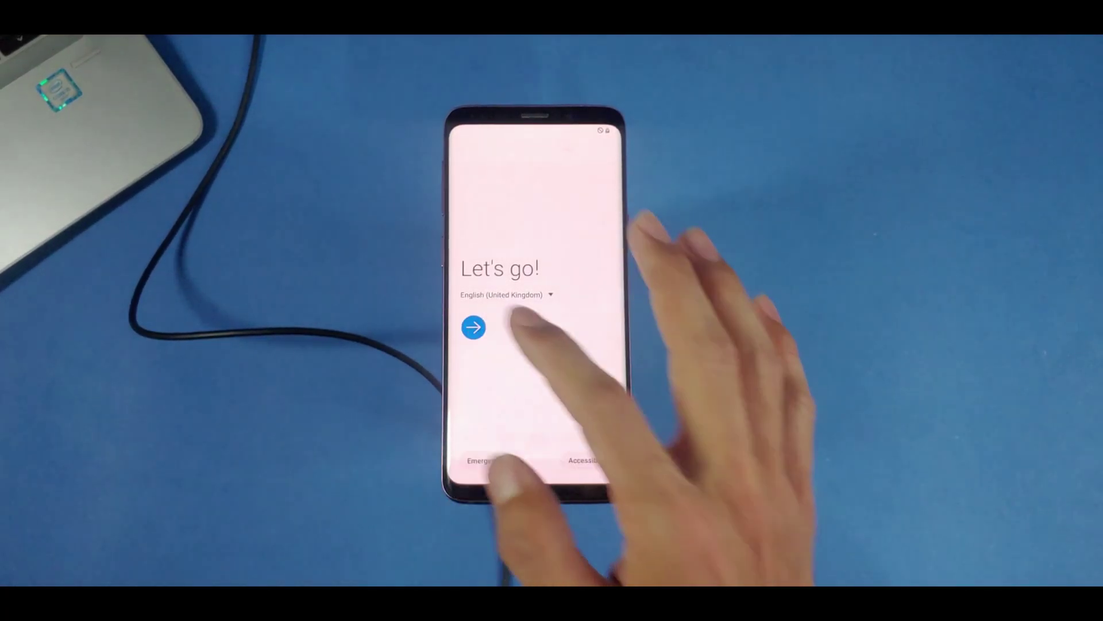